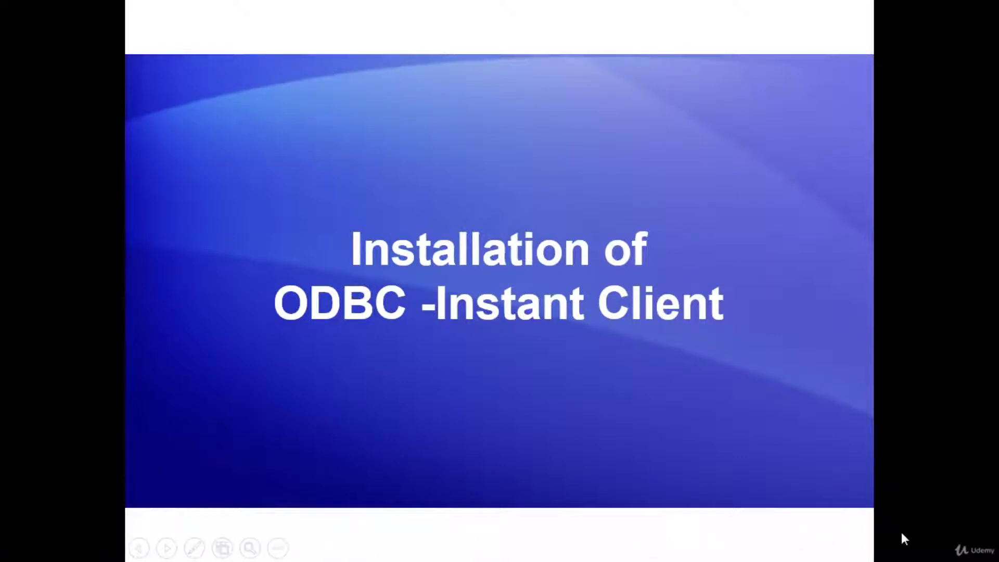
# Advance the slideshow past the Installation of ODBC - Instant Client title slide.
pyautogui.click(903, 539)
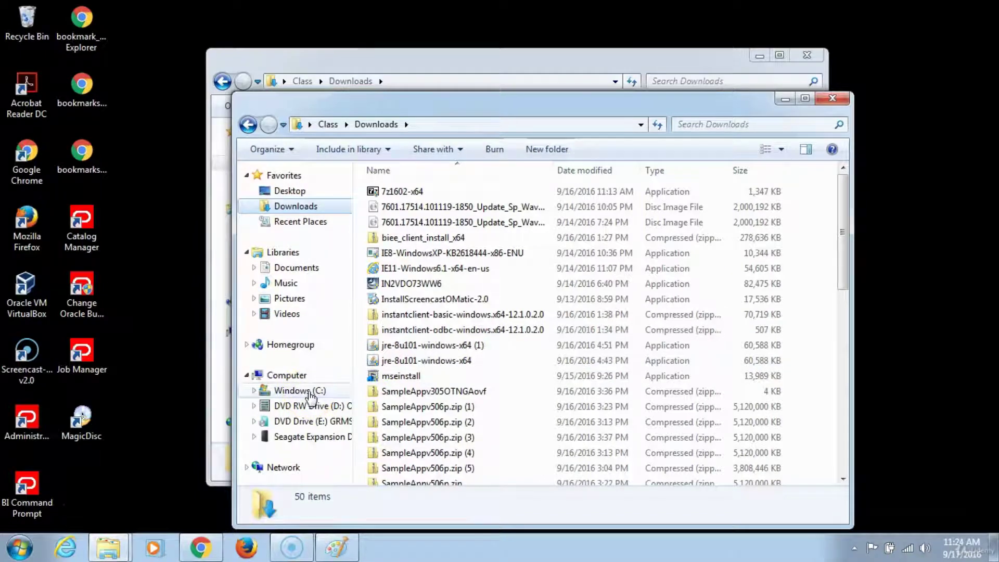
# Browse C:\InstantClient\instantclient_12_1 to check its contents, then go back to InstantClient.
pyautogui.click(307, 391)
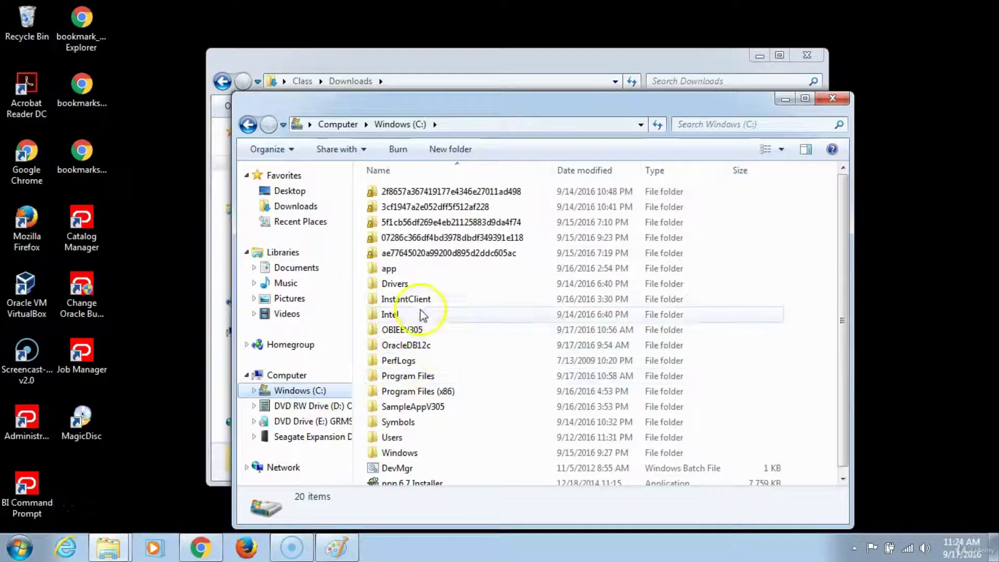
pyautogui.doubleClick(417, 300)
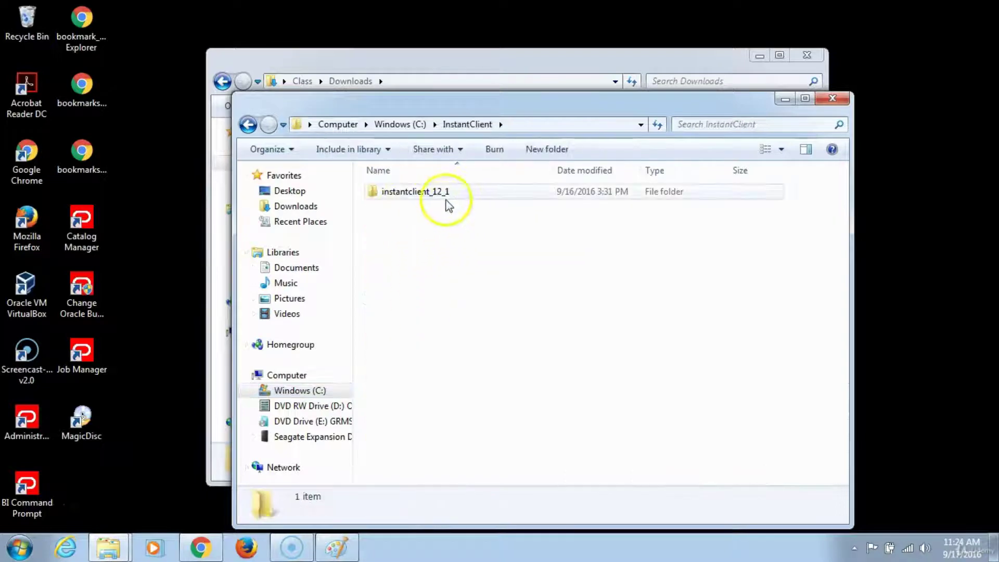
pyautogui.doubleClick(412, 198)
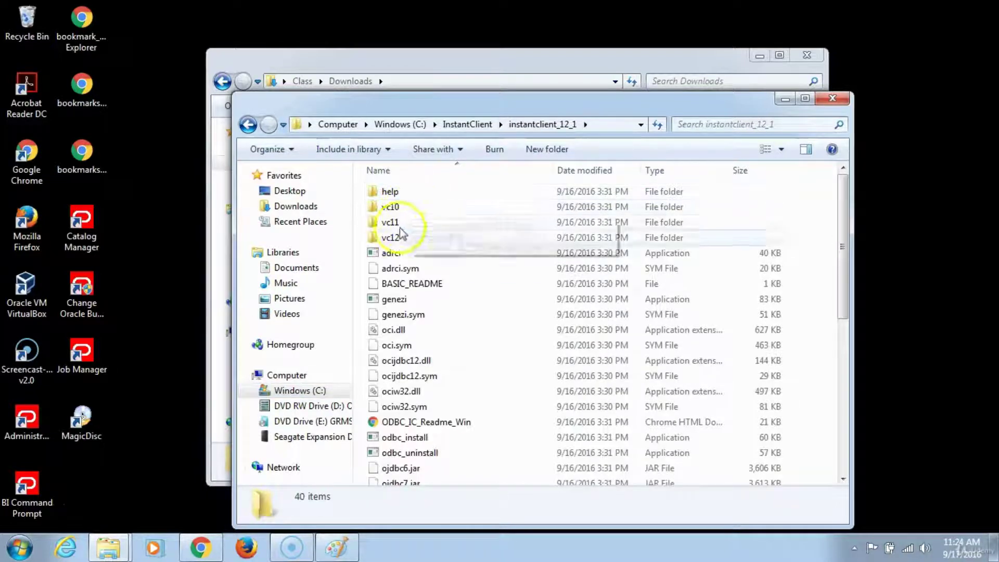
pyautogui.scroll(-7, 447, 384)
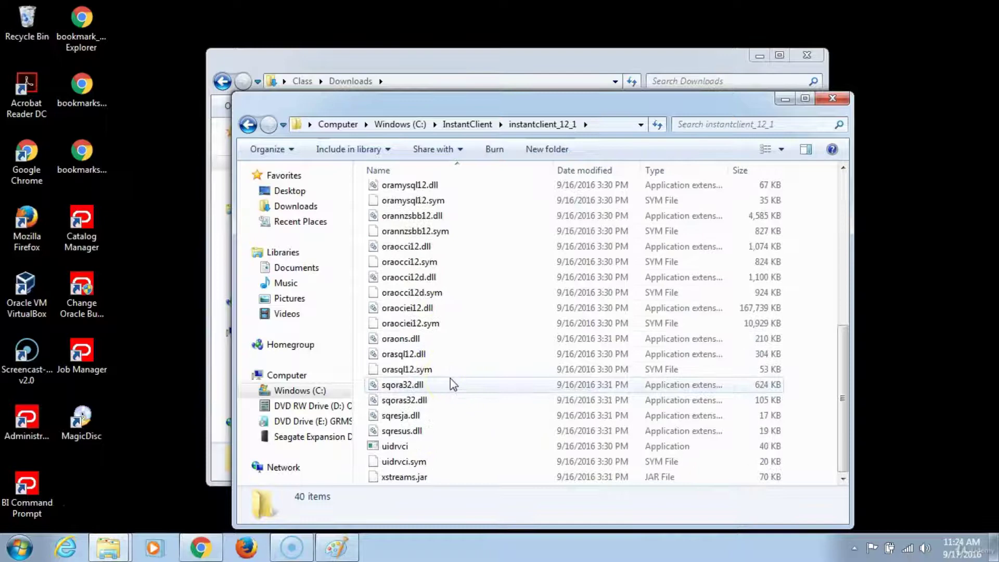
pyautogui.scroll(7, 451, 379)
pyautogui.click(270, 127)
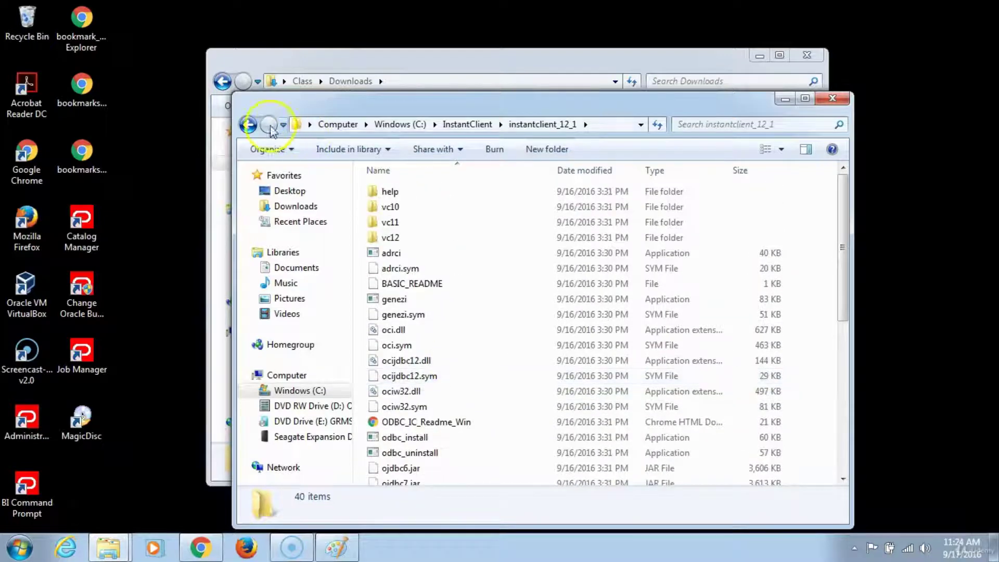
pyautogui.click(249, 125)
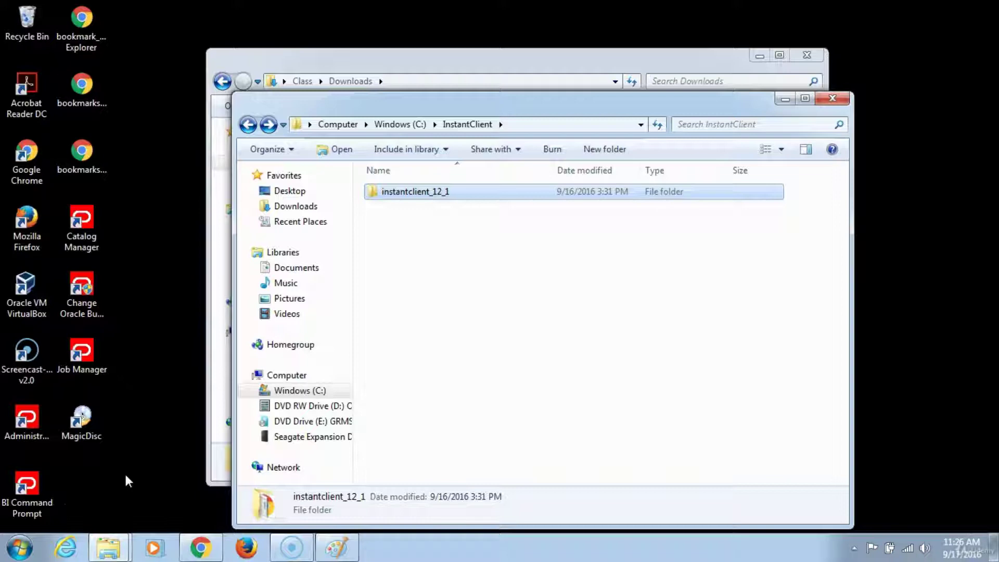
# Open Environment Variables from Computer Properties > Advanced system settings and select the system Path variable.
pyautogui.click(19, 547)
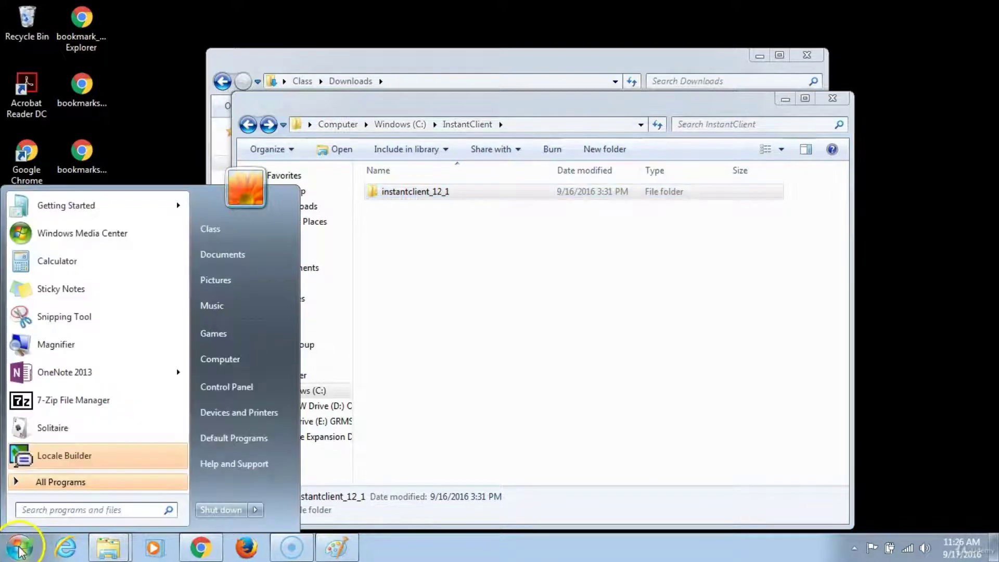
pyautogui.rightClick(233, 362)
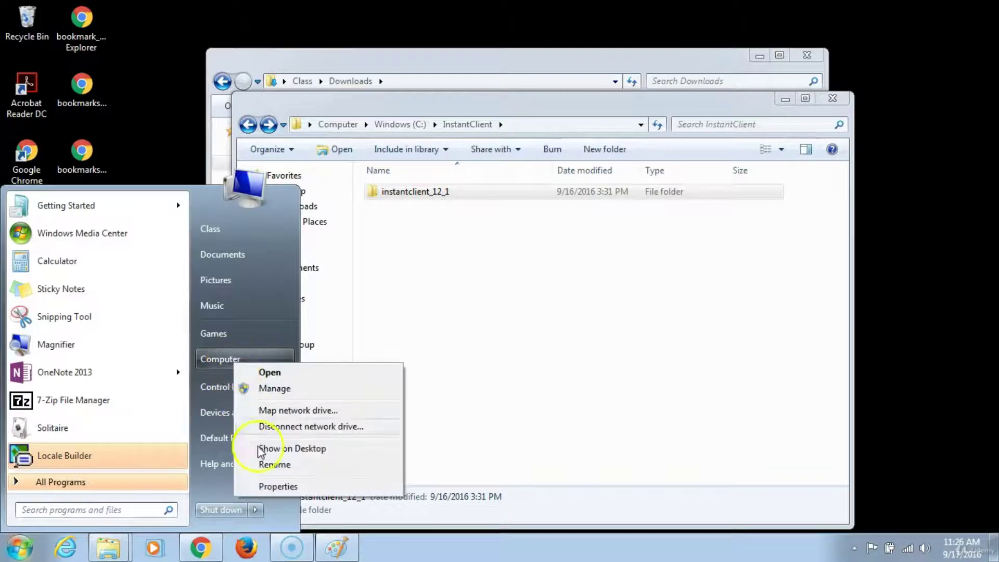
pyautogui.click(278, 486)
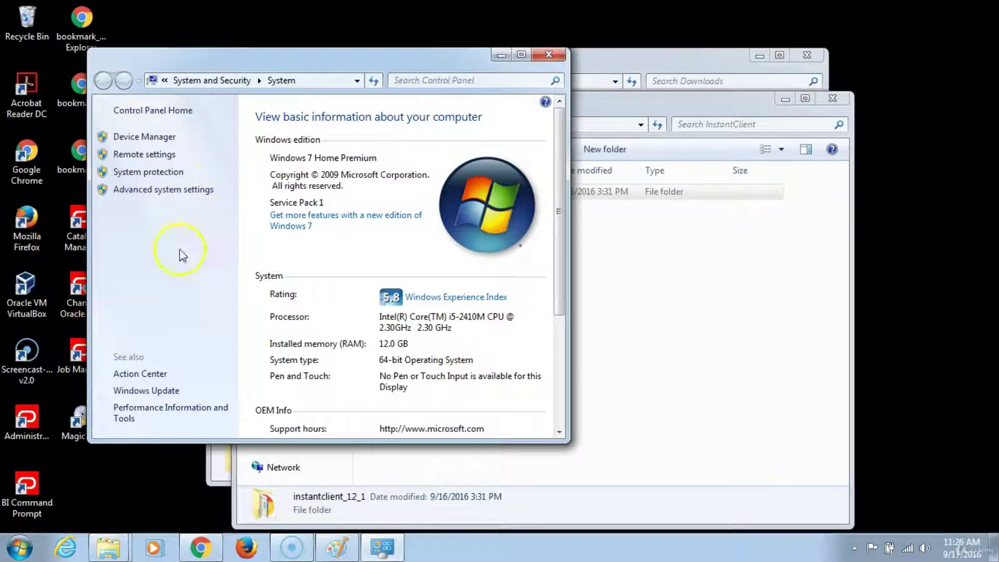
pyautogui.click(169, 191)
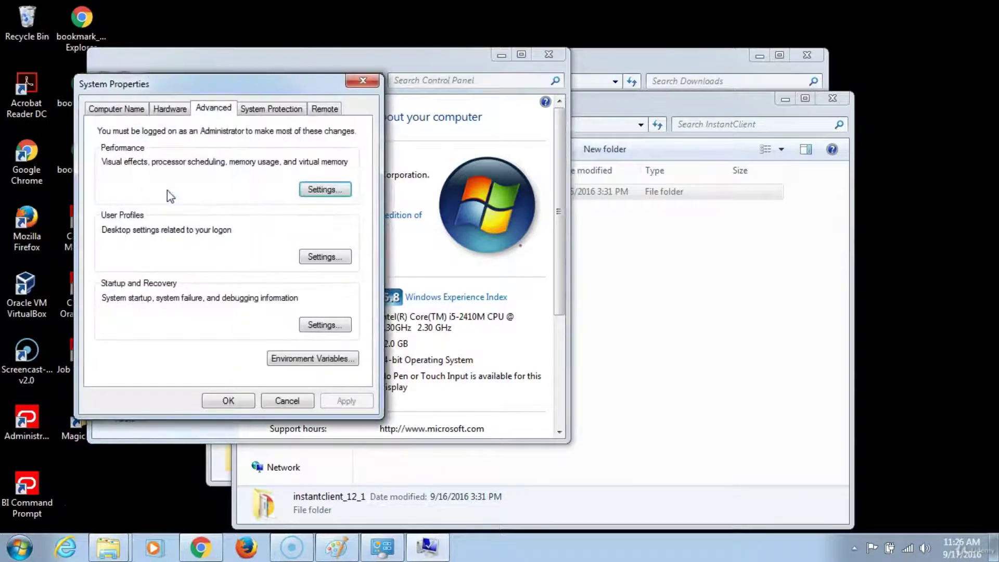
pyautogui.click(294, 360)
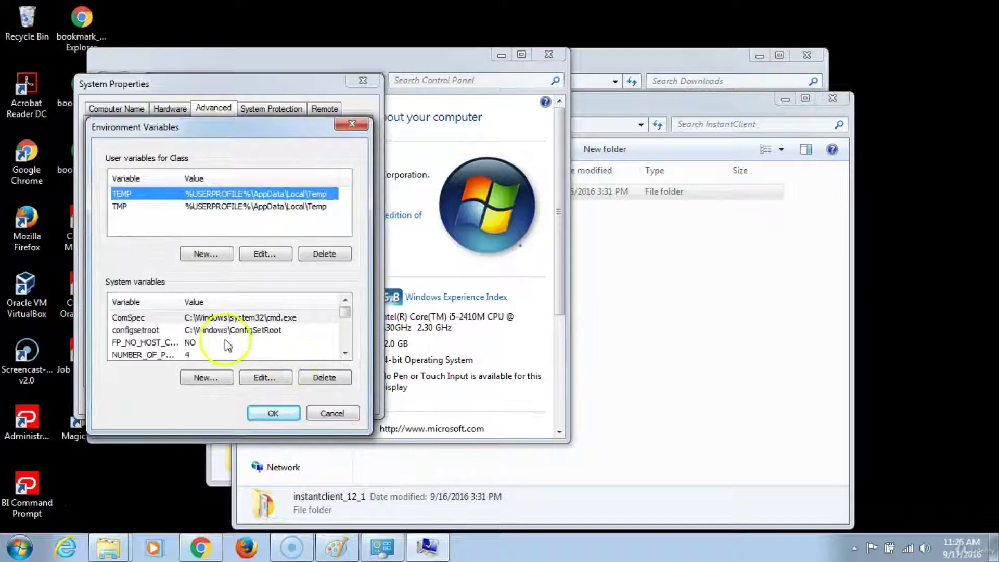
pyautogui.click(345, 354)
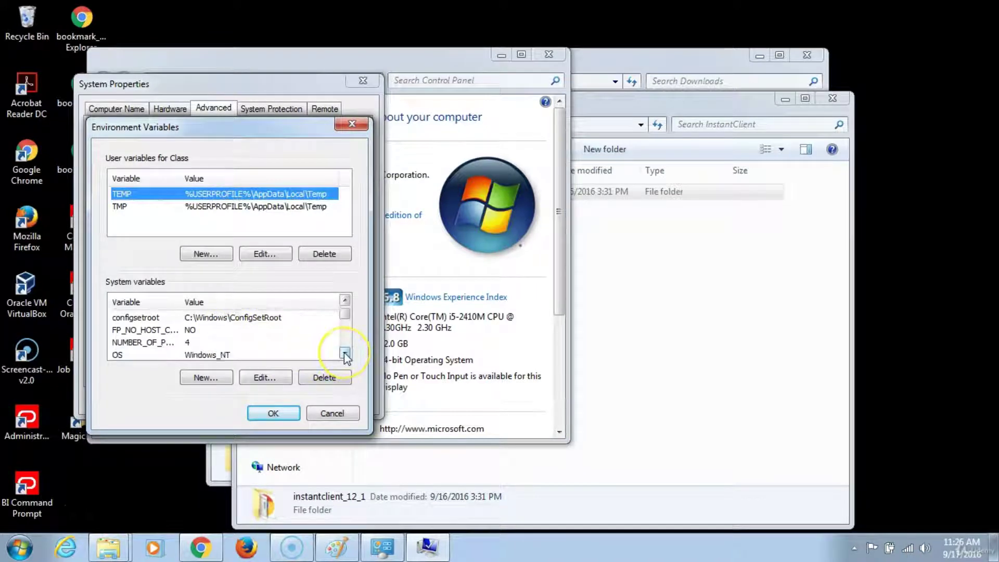
pyautogui.click(344, 355)
pyautogui.click(344, 355)
pyautogui.click(267, 342)
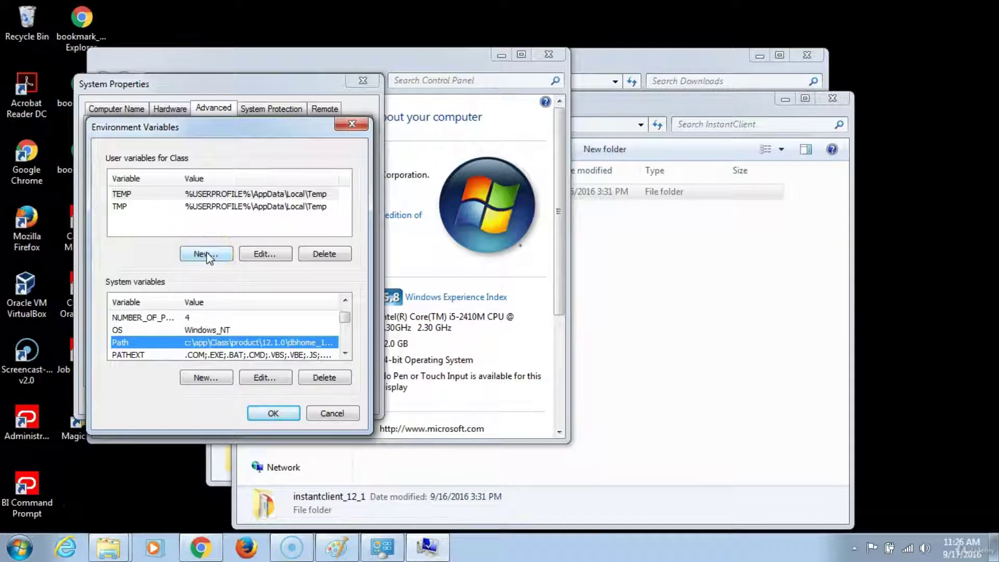
# Append ';C:\InstantClient\instantclient_12_1', copied from Explorer's address bar, to the system Path variable.
pyautogui.click(263, 378)
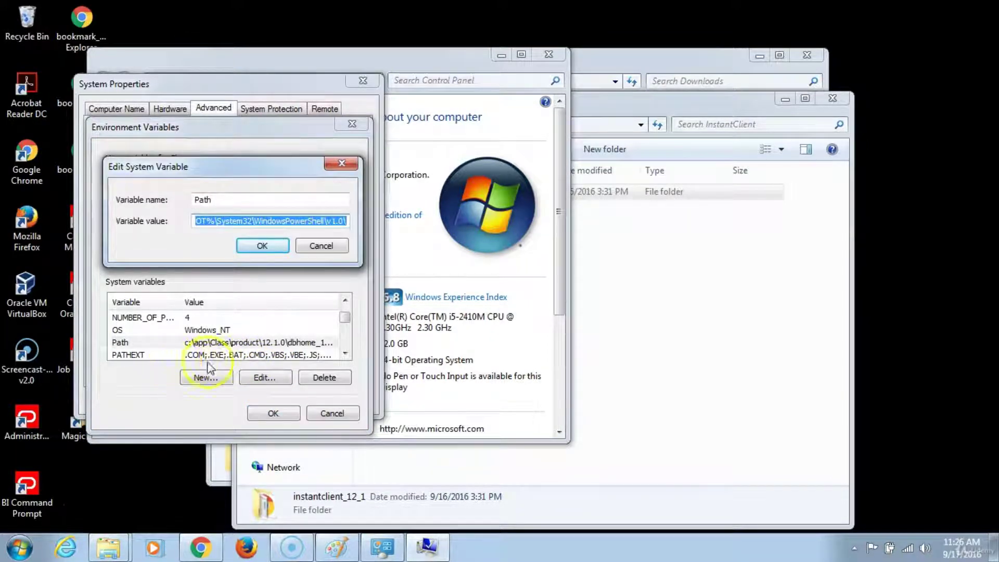
pyautogui.click(134, 441)
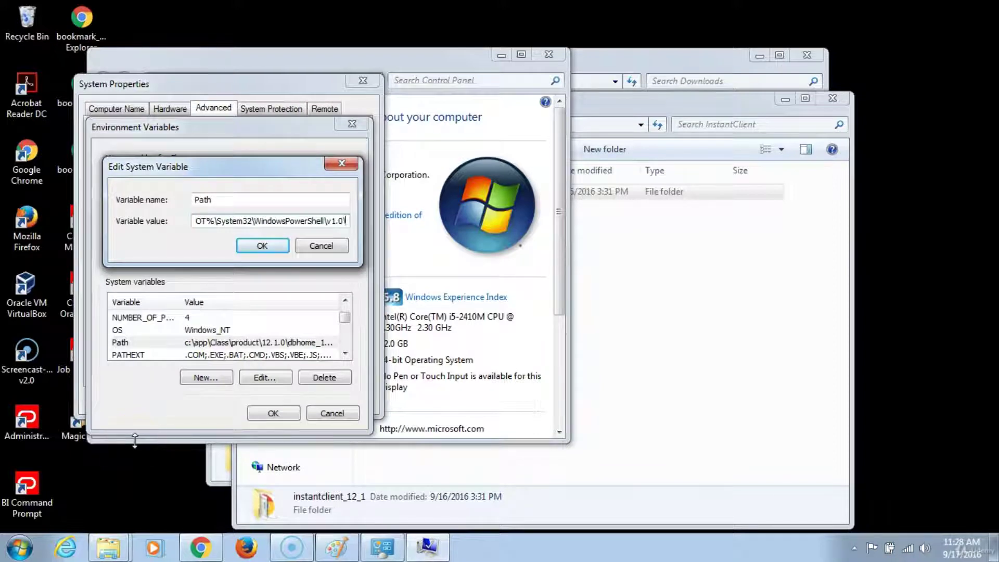
pyautogui.write(';')
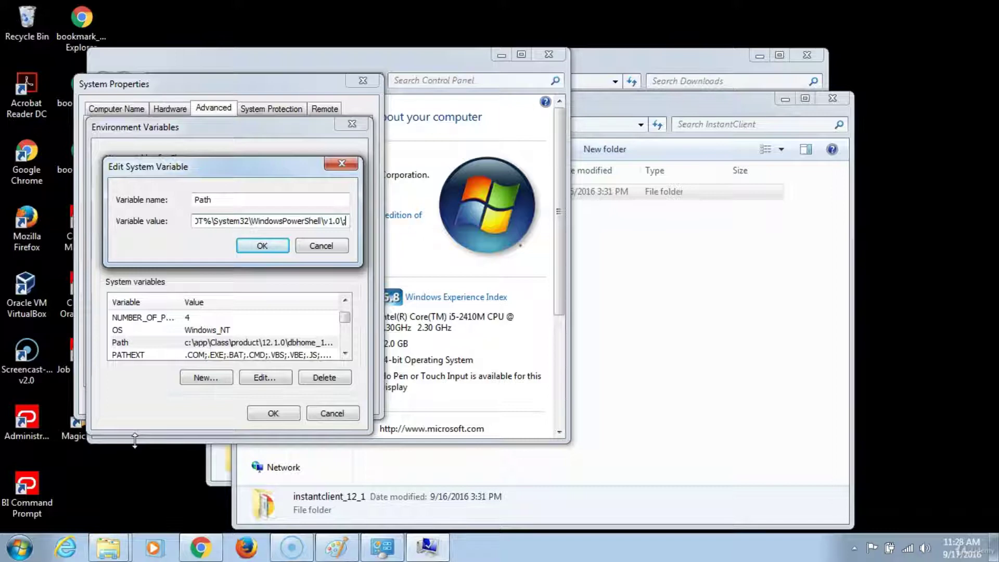
pyautogui.click(115, 549)
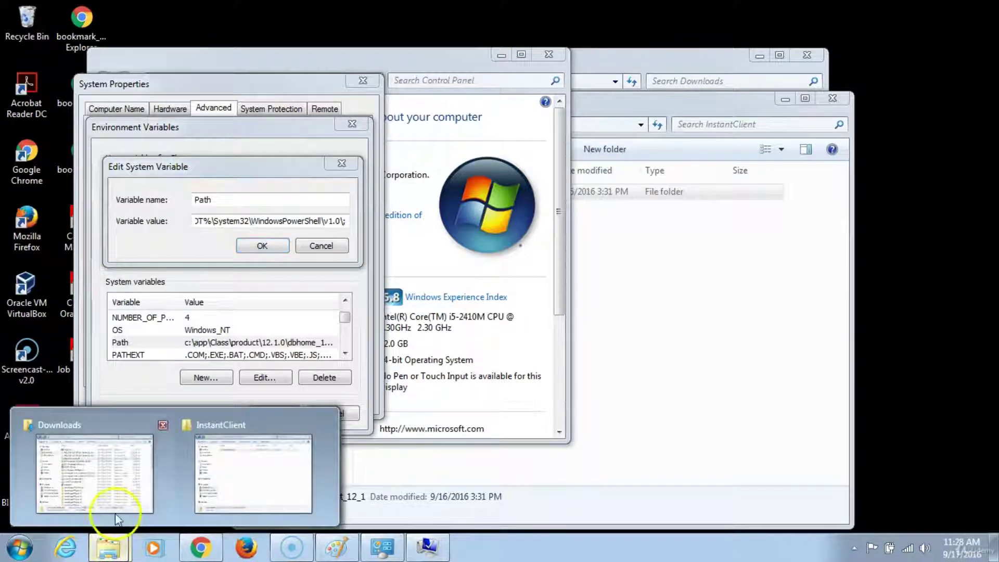
pyautogui.click(246, 454)
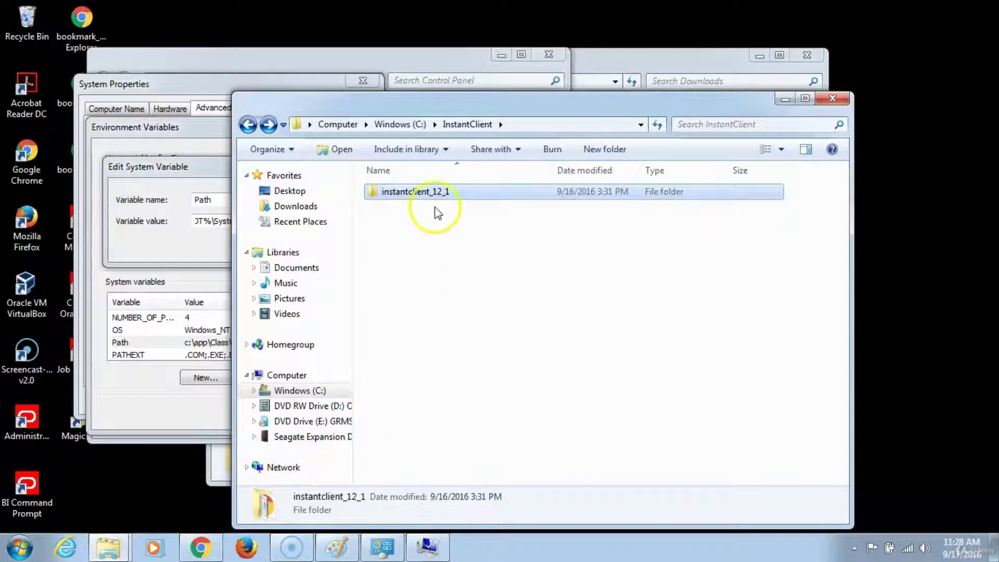
pyautogui.doubleClick(434, 192)
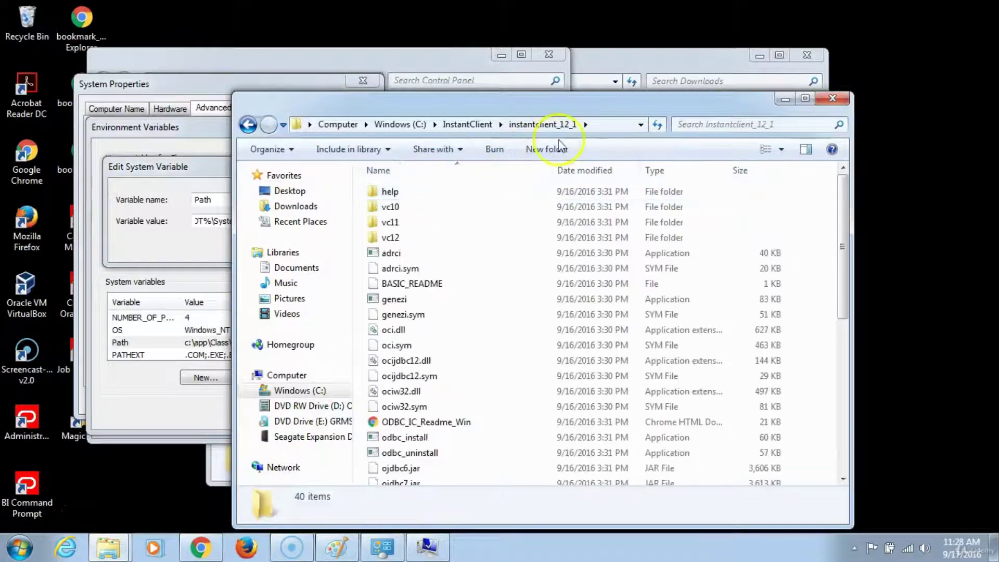
pyautogui.click(599, 125)
pyautogui.hotkey('ctrl', 'c')
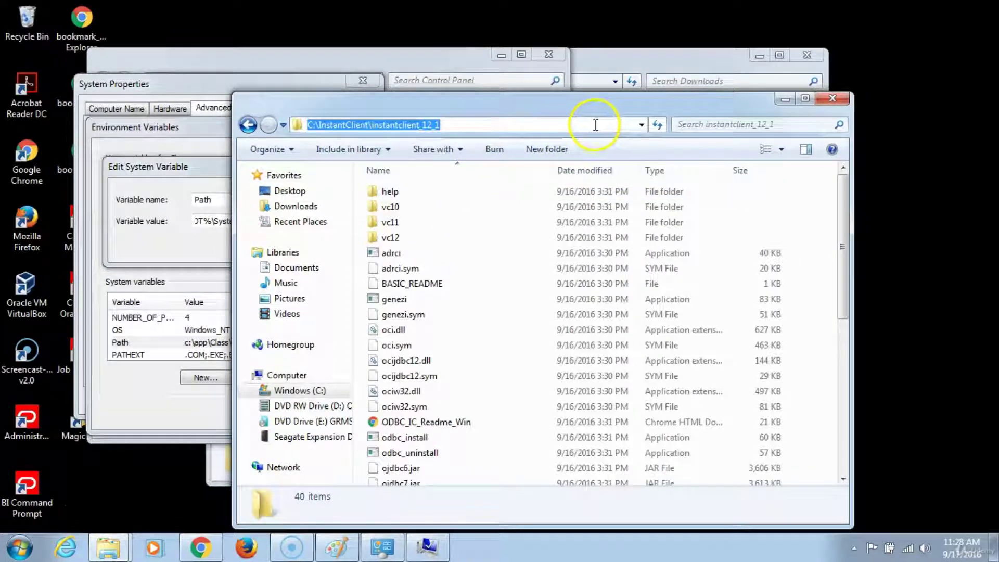
pyautogui.click(178, 166)
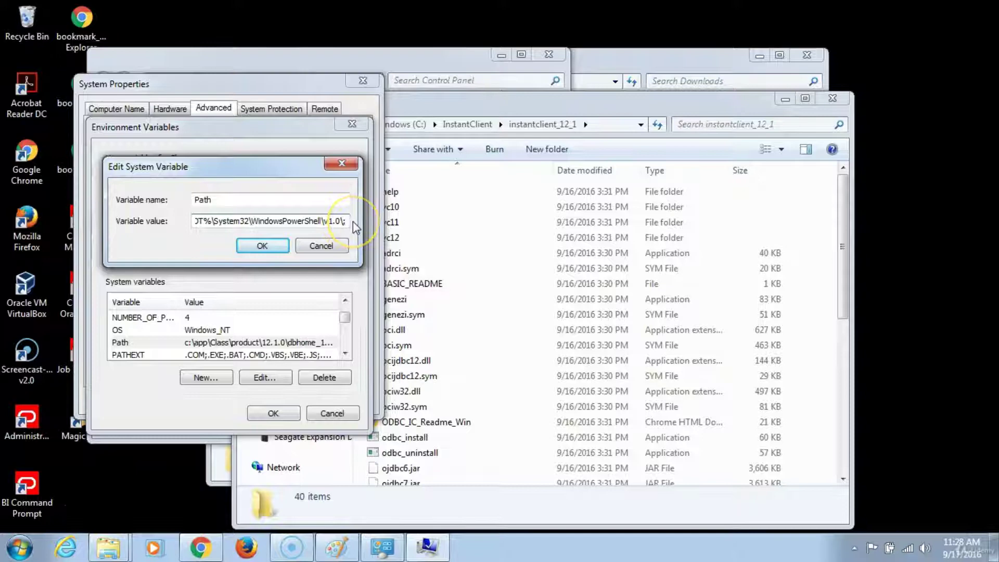
pyautogui.hotkey('ctrl', 'v')
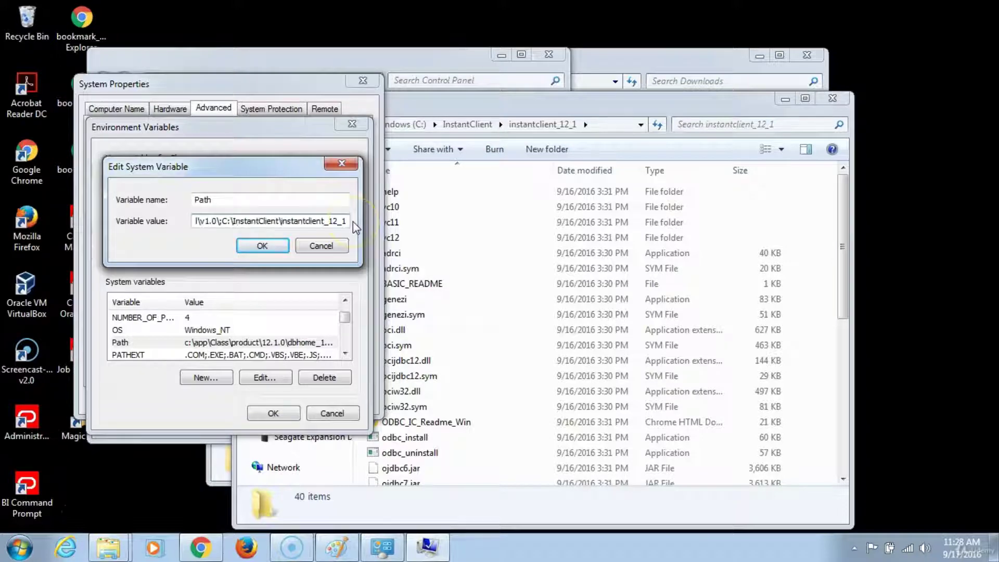
pyautogui.click(256, 247)
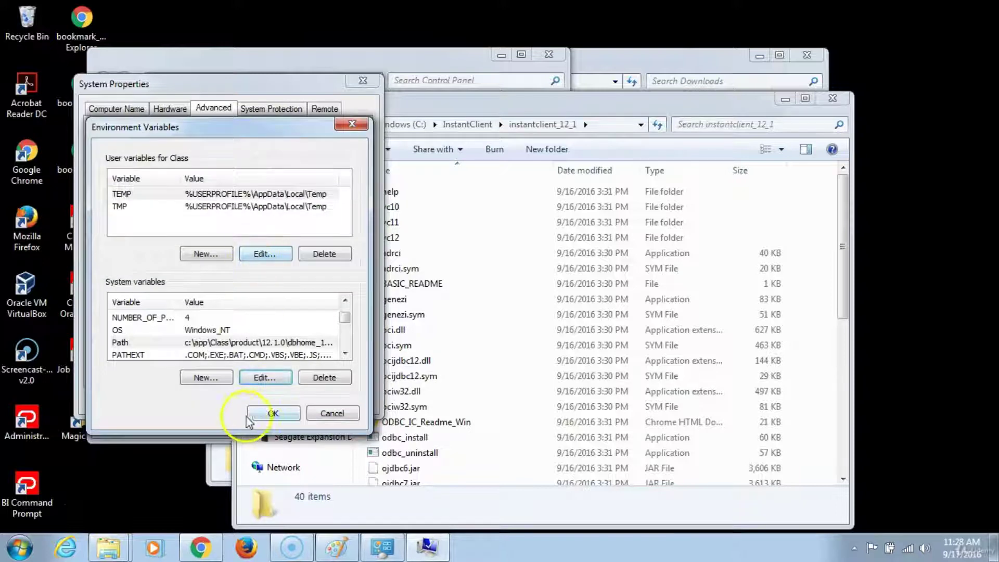
# Add system variable TNS_ADMIN = C:\InstantClient\instantclient_12_1, then OK Environment Variables and System Properties.
pyautogui.click(206, 378)
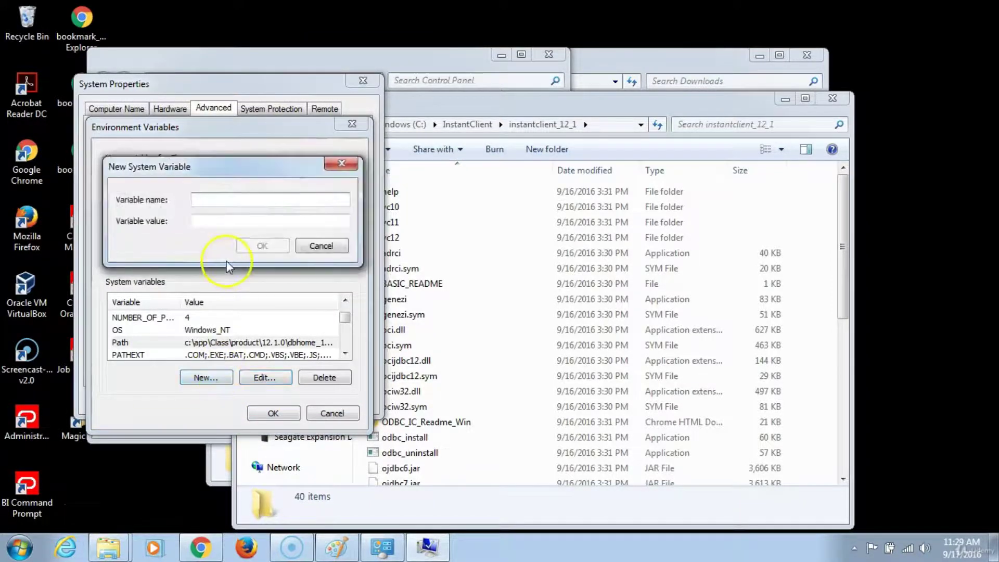
pyautogui.write('TNS_ADMI')
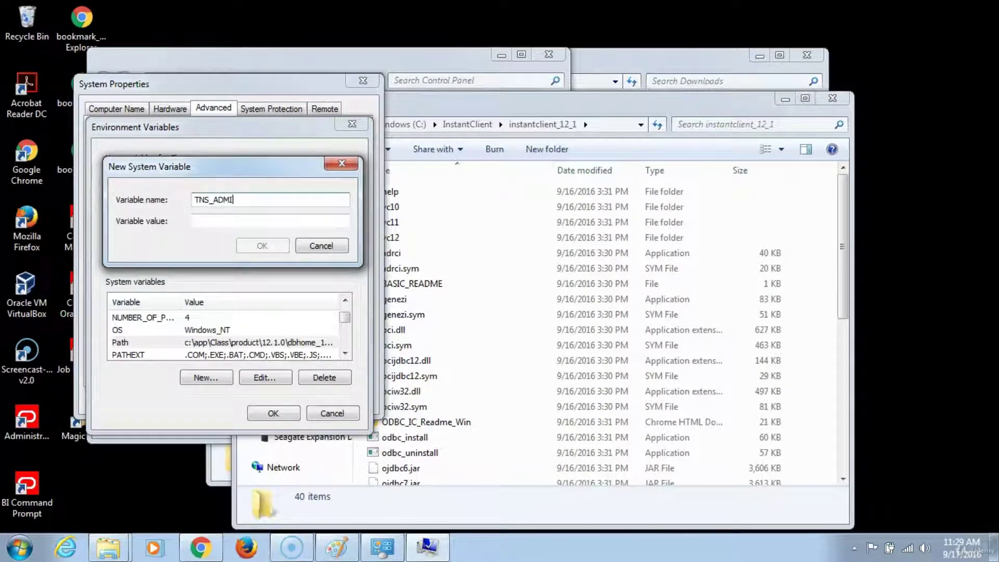
pyautogui.write('N')
pyautogui.press('Tab')
pyautogui.hotkey('ctrl', 'v')
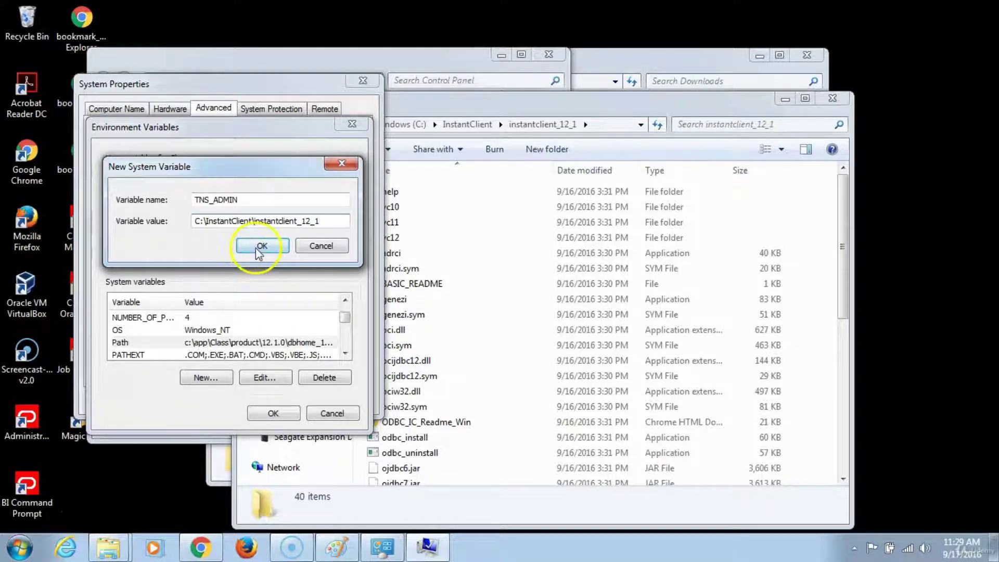
pyautogui.click(257, 247)
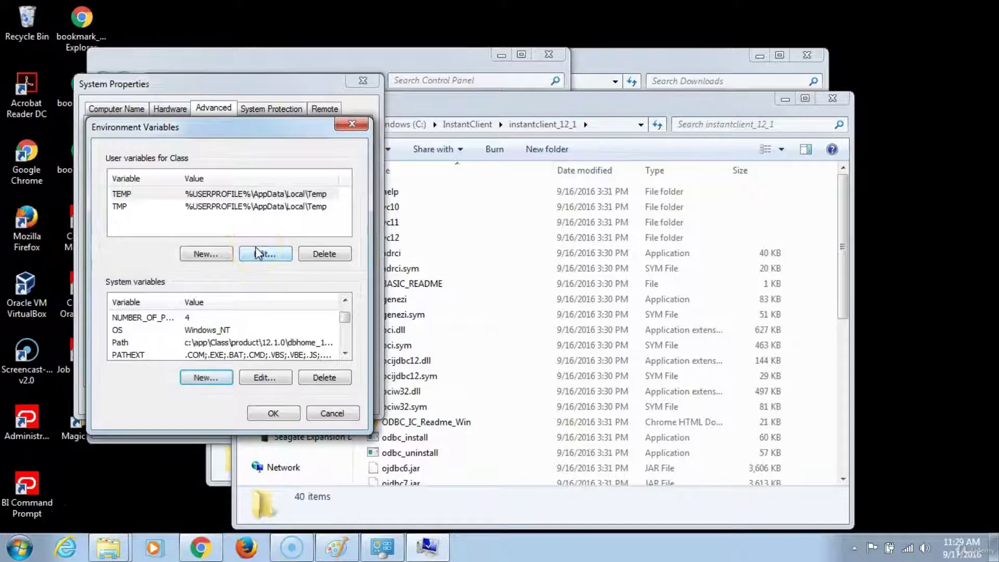
pyautogui.click(278, 413)
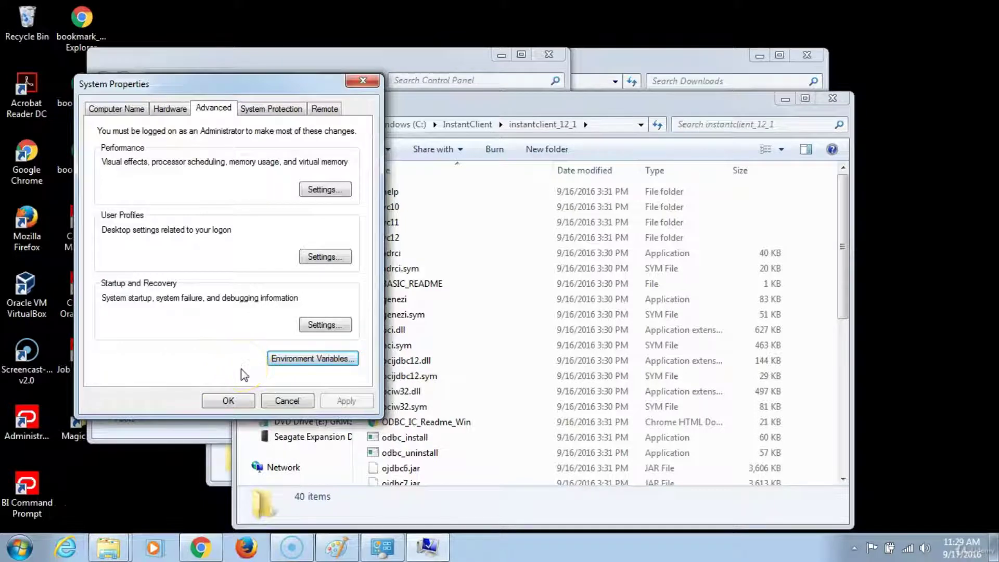
pyautogui.click(232, 400)
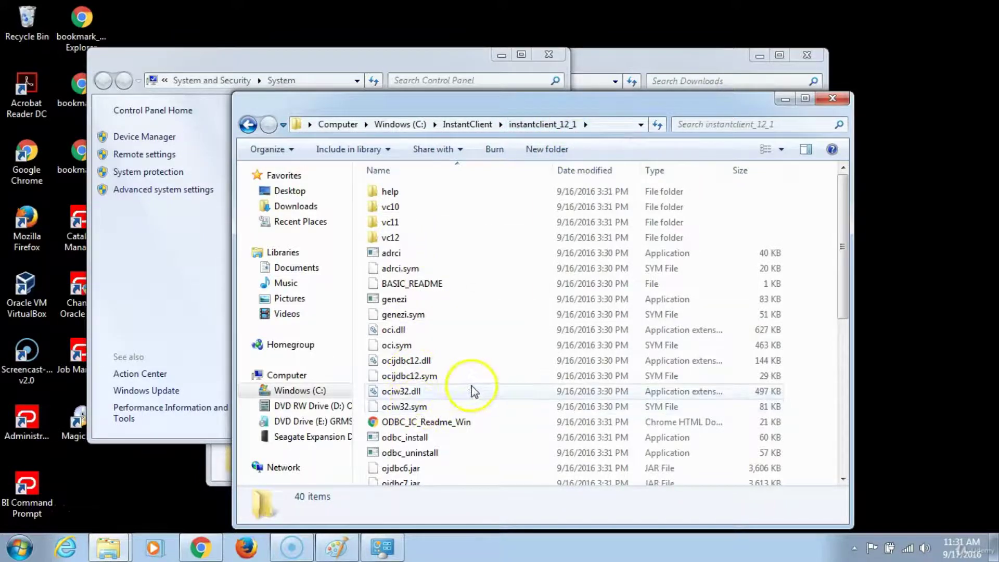
# Run odbc_install from the instantclient_12_1 folder as administrator.
pyautogui.scroll(-1, 474, 391)
pyautogui.click(401, 346)
pyautogui.scroll(-1, 401, 345)
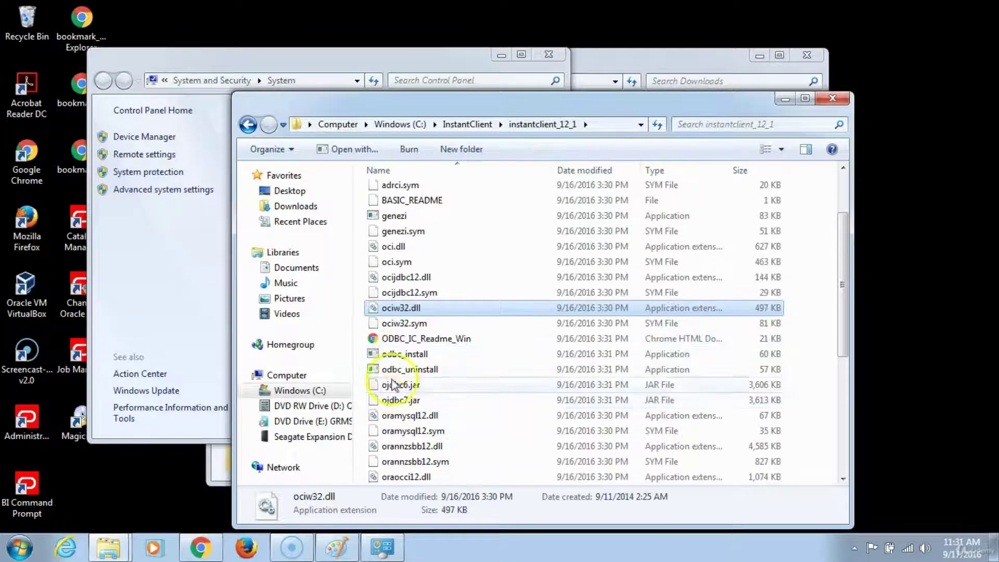
pyautogui.click(403, 356)
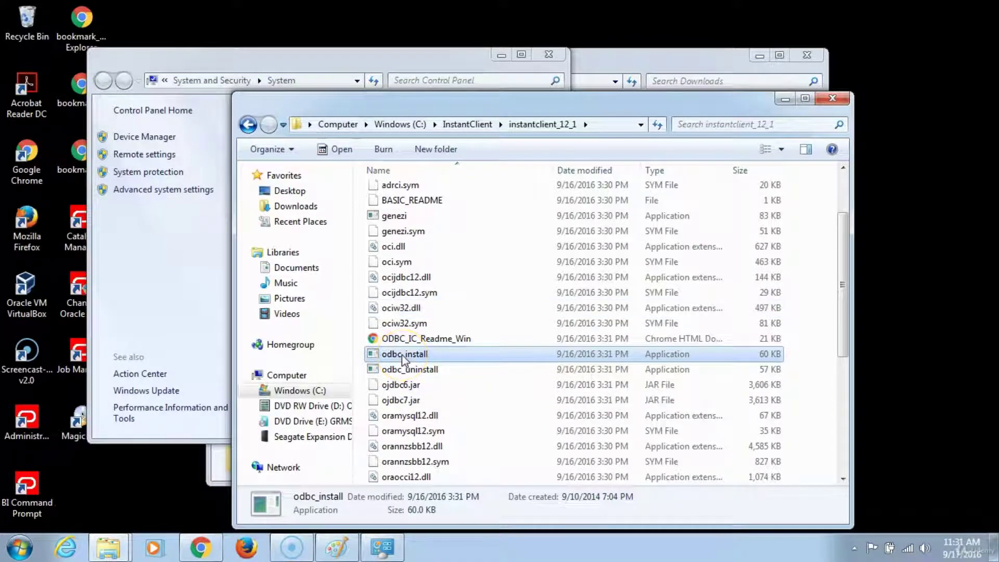
pyautogui.rightClick(402, 354)
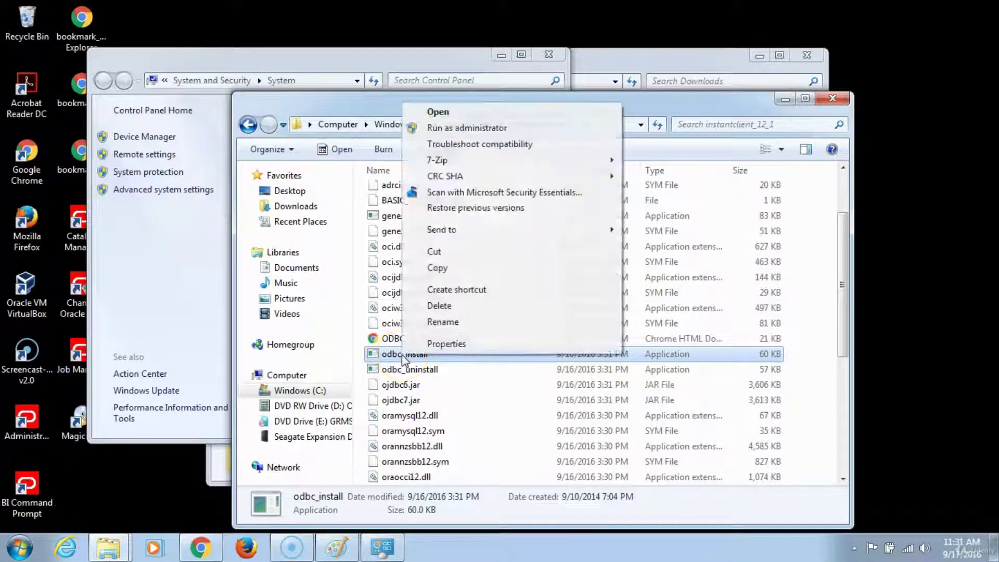
pyautogui.click(460, 130)
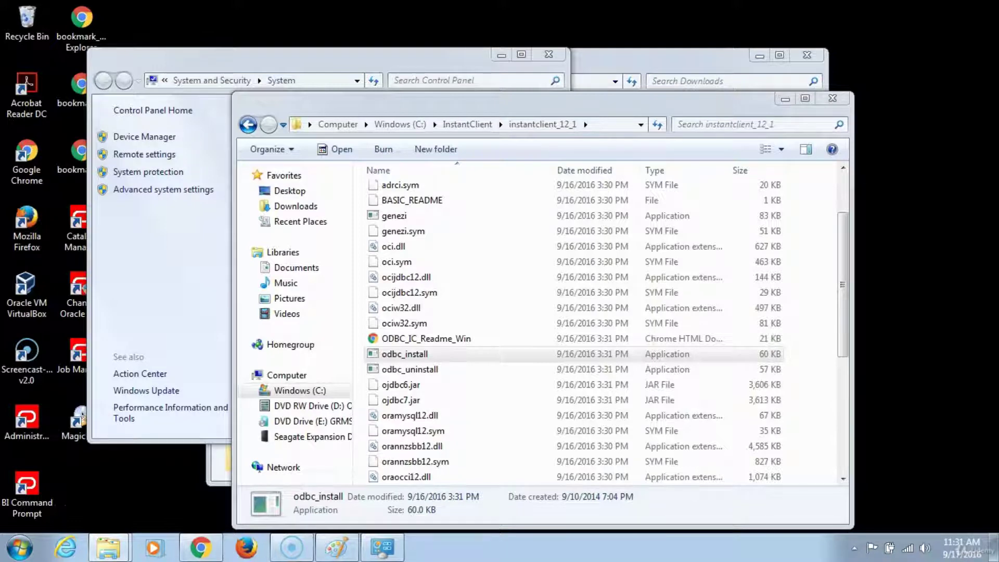
# Bring the instantclient_12_1 folder window back to the front after the installer.
pyautogui.click(605, 354)
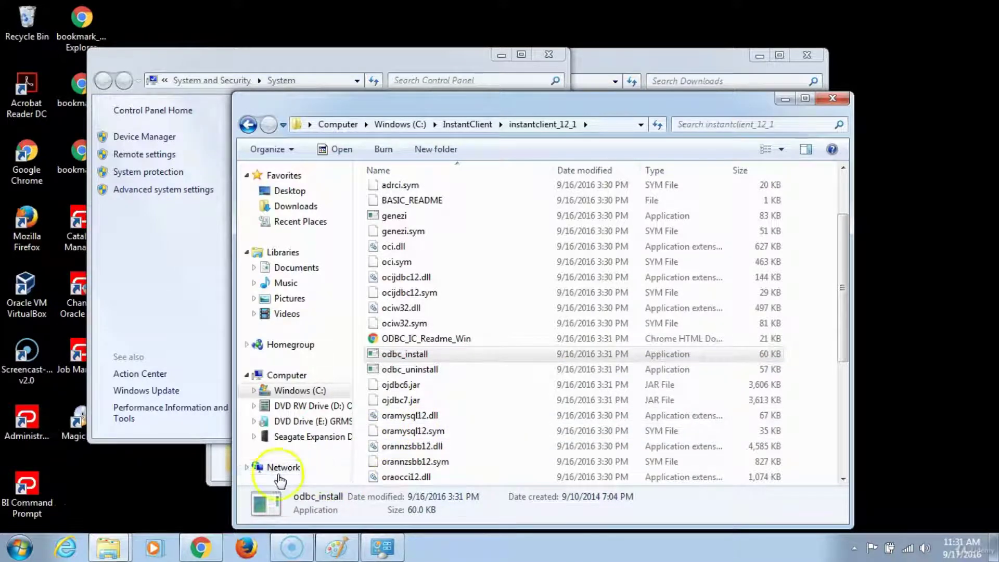
pyautogui.click(220, 473)
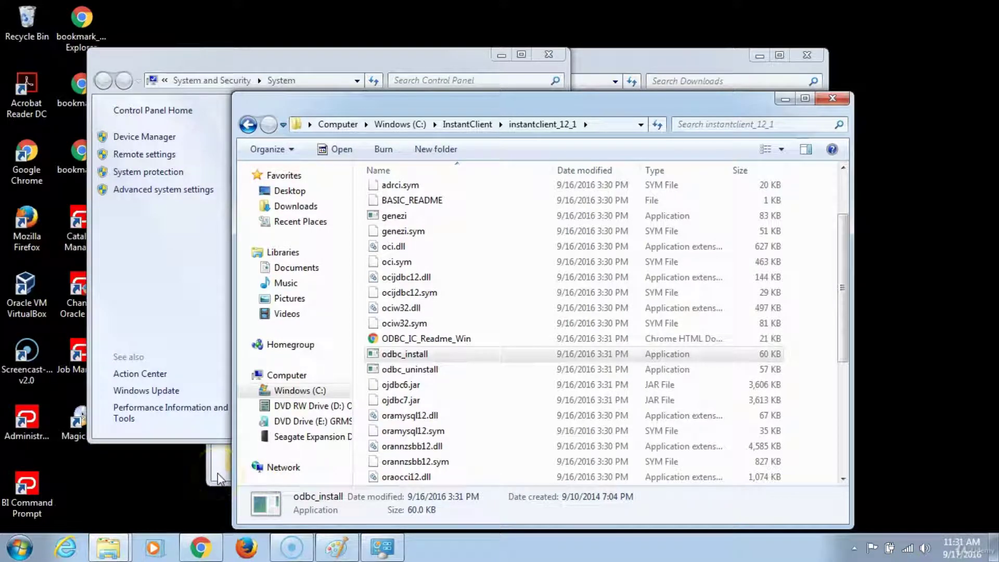
pyautogui.click(201, 477)
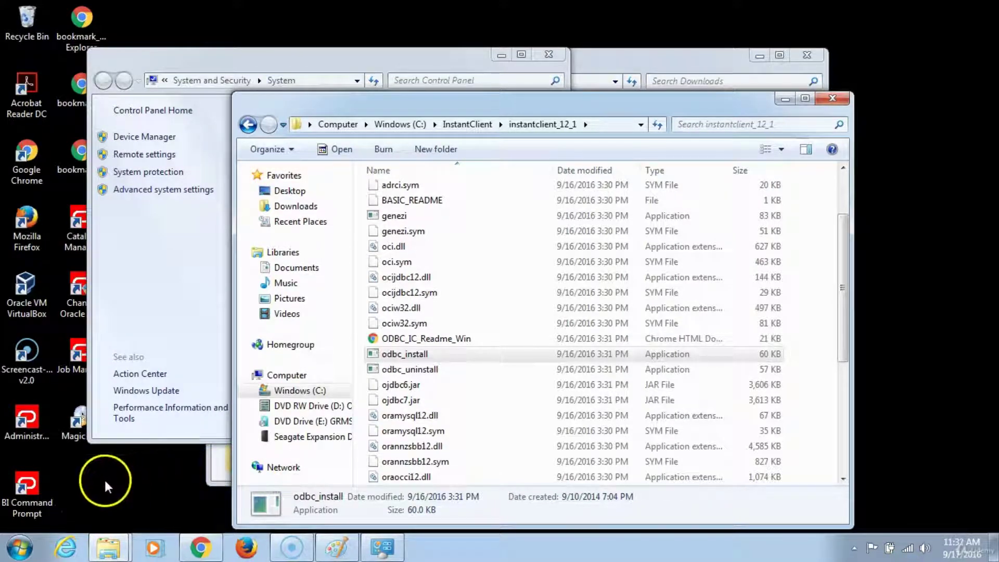
pyautogui.click(29, 508)
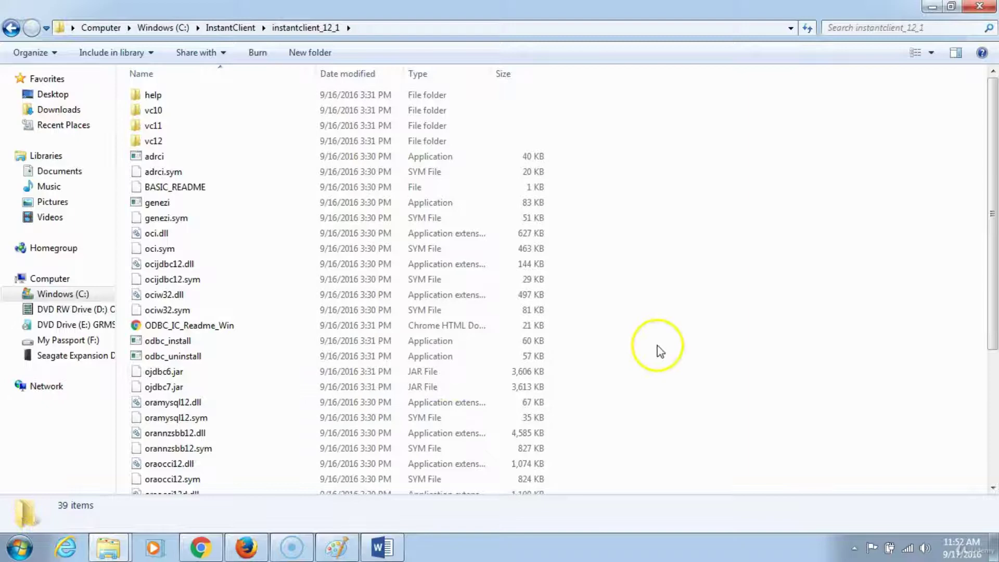
# Paste listener.ora and tnsnames.ora into instantclient_12_1 and open listener.ora in Notepad.
pyautogui.hotkey('ctrl', 'v')
pyautogui.scroll(2, 177, 388)
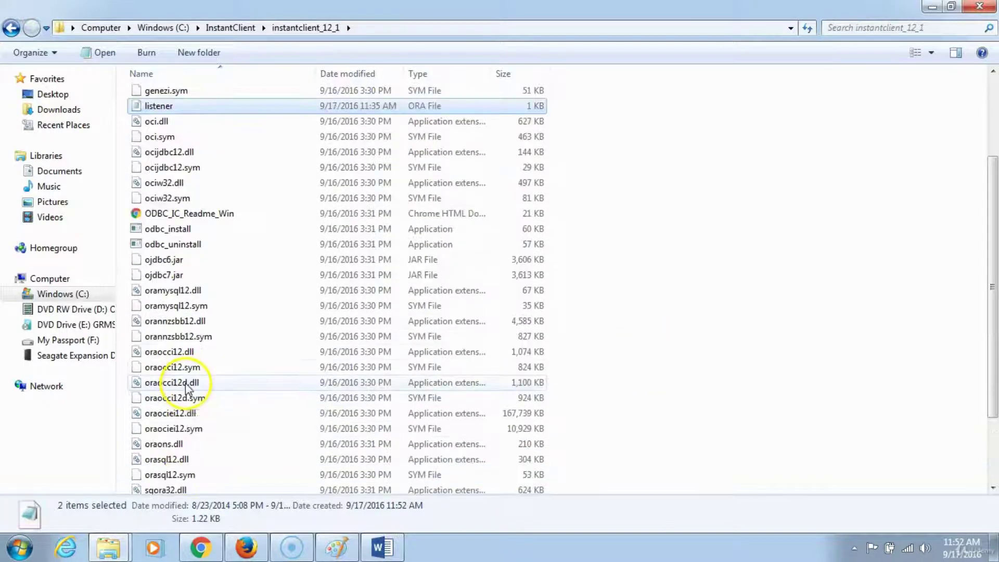
pyautogui.scroll(1, 182, 385)
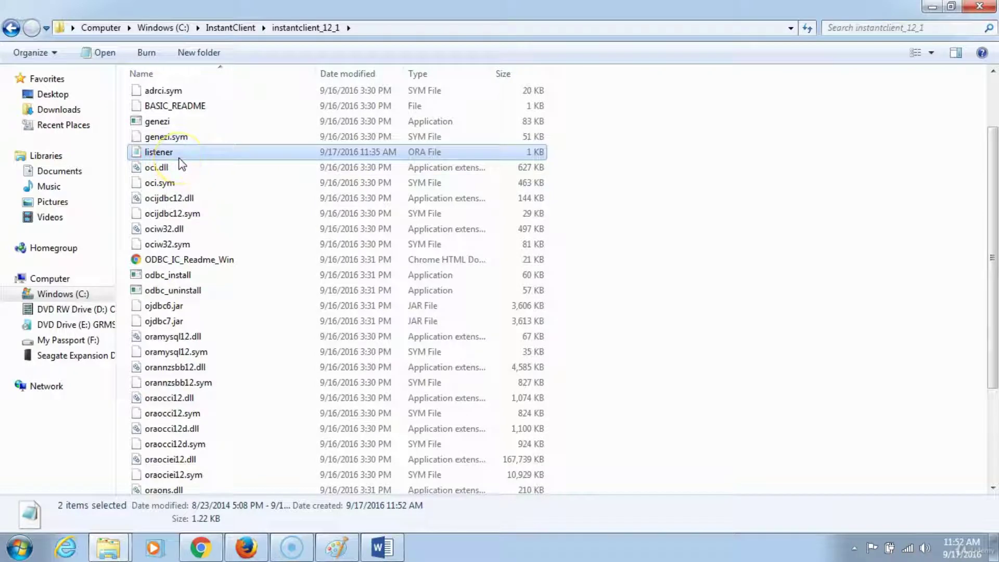
pyautogui.scroll(-3, 185, 167)
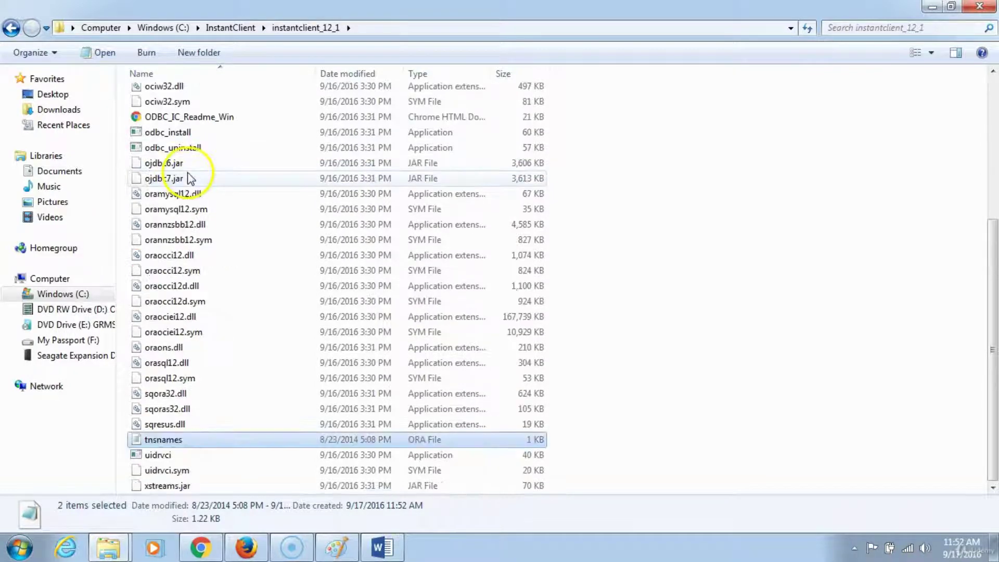
pyautogui.scroll(2, 185, 156)
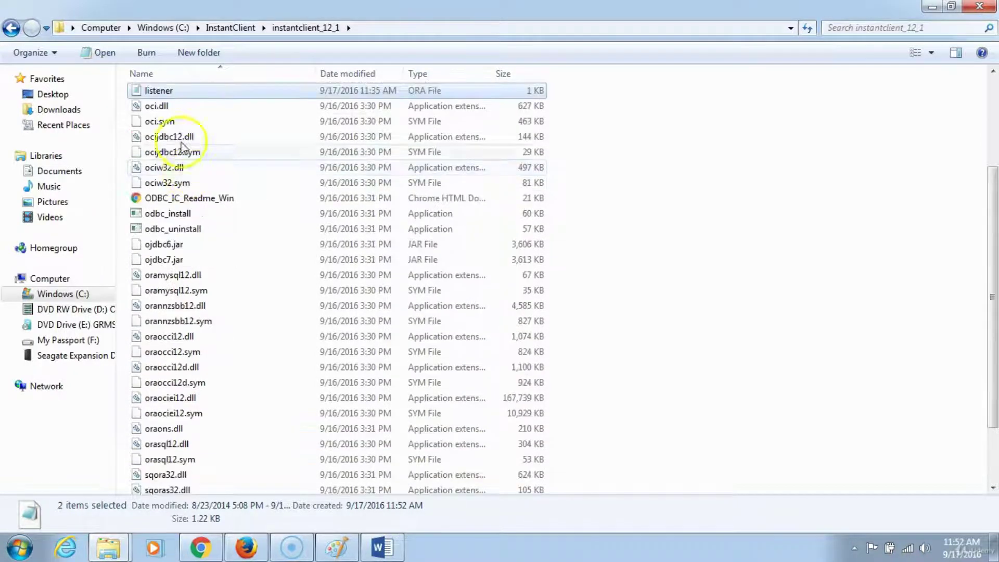
pyautogui.doubleClick(167, 92)
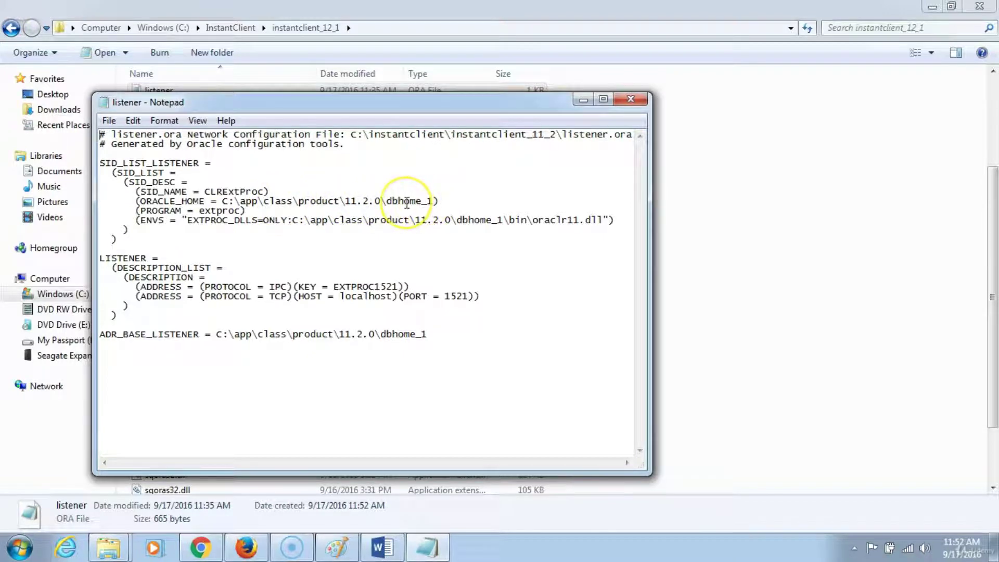
# Navigate the second Explorer window to C:\app\Class\product\12.1.0\dbhome_1 and copy its path.
pyautogui.click(117, 553)
pyautogui.click(218, 469)
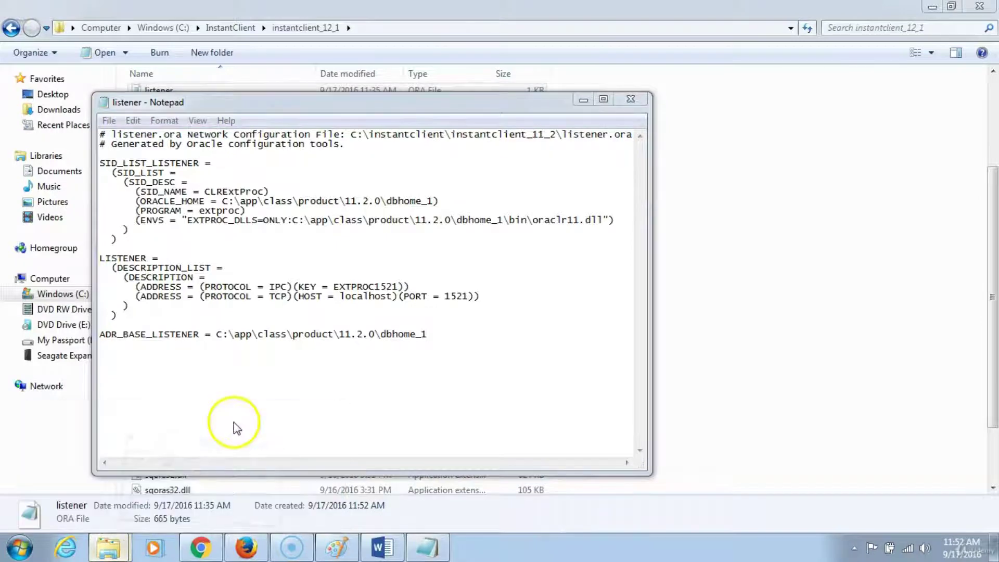
pyautogui.click(252, 299)
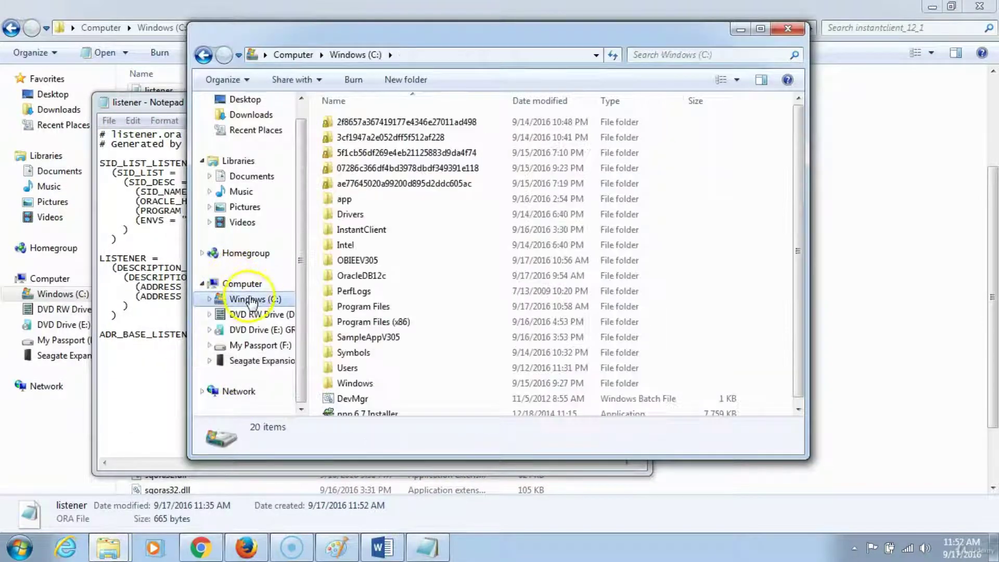
pyautogui.doubleClick(346, 201)
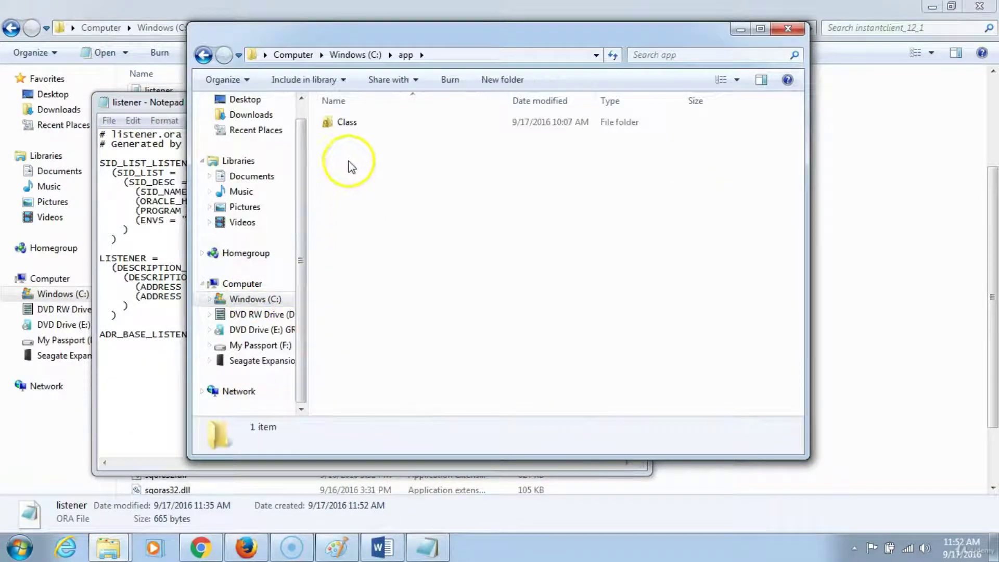
pyautogui.doubleClick(348, 124)
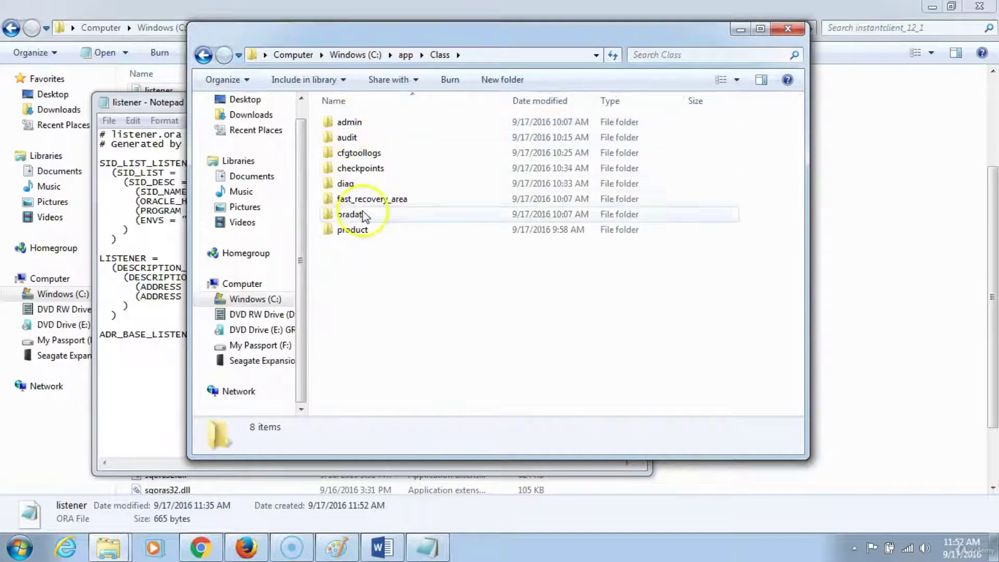
pyautogui.click(358, 231)
pyautogui.doubleClick(358, 231)
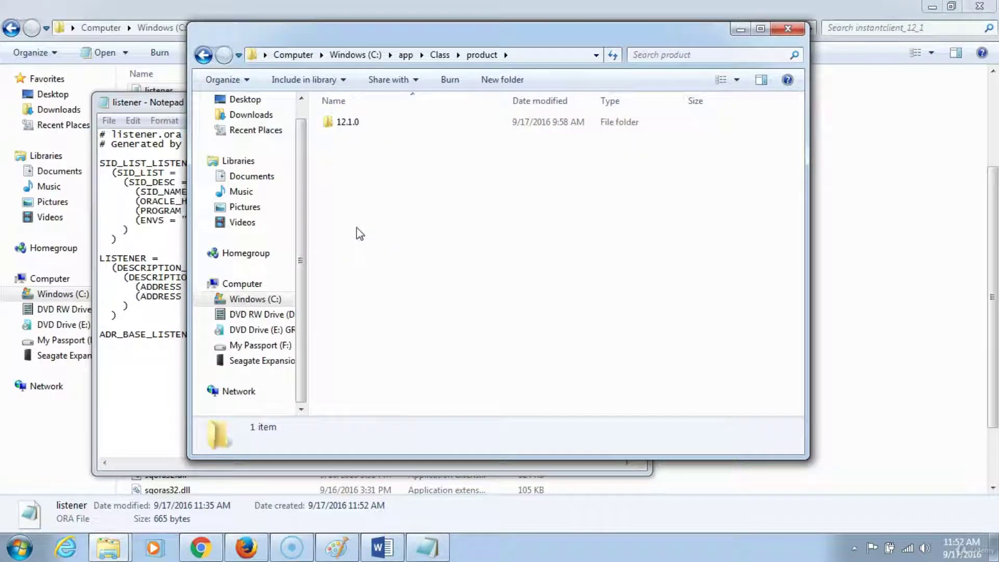
pyautogui.doubleClick(348, 125)
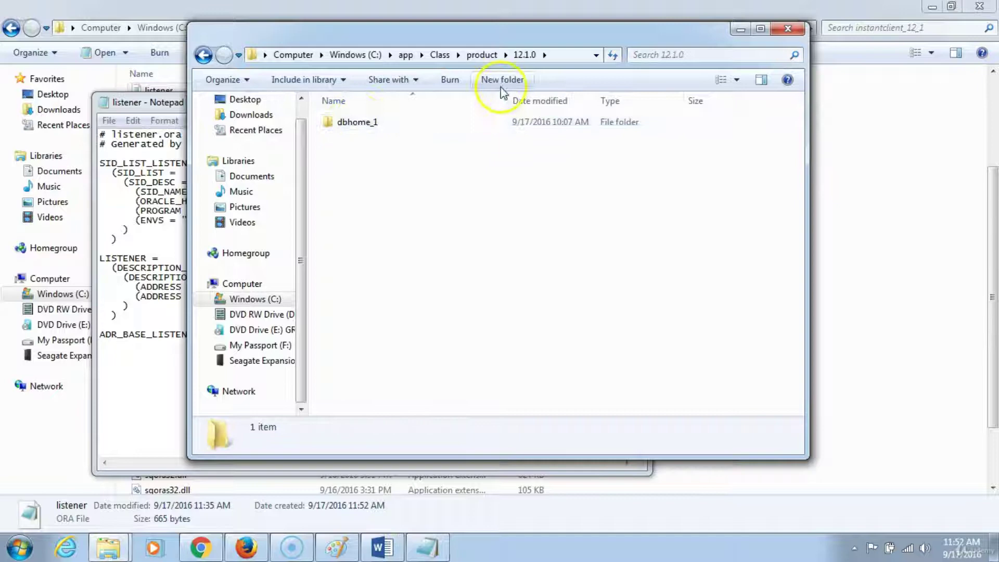
pyautogui.doubleClick(364, 123)
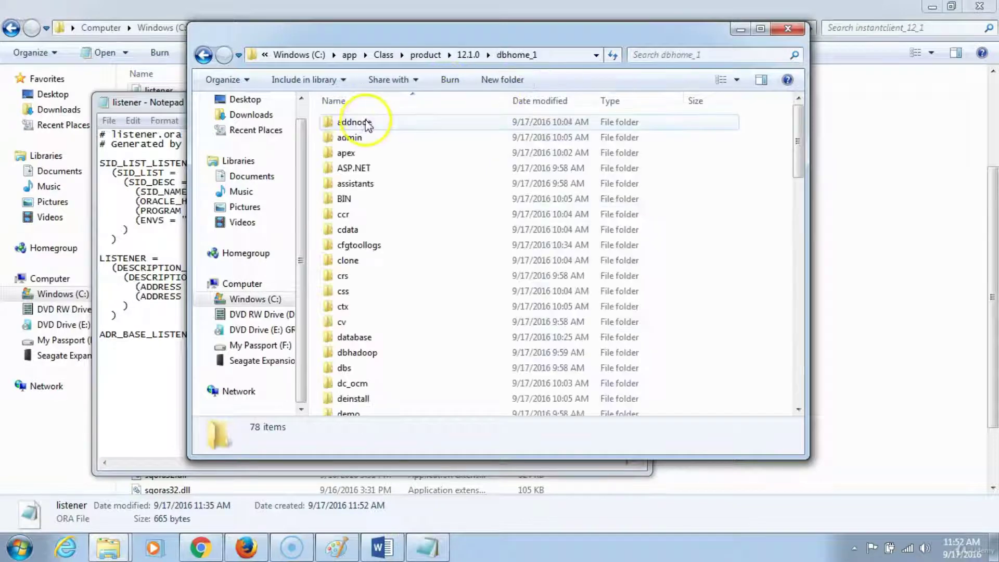
pyautogui.click(559, 58)
pyautogui.hotkey('ctrl', 'c')
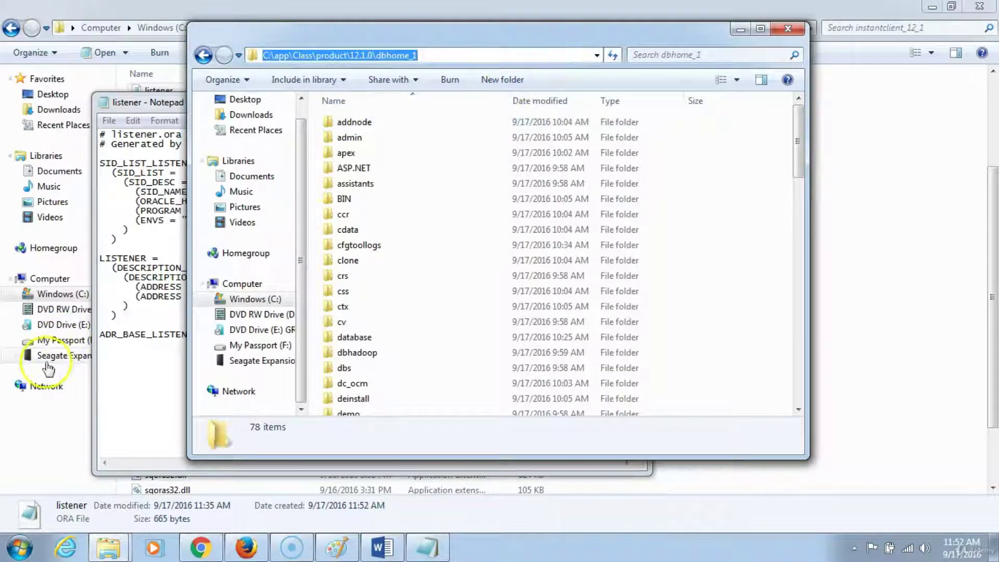
pyautogui.click(130, 364)
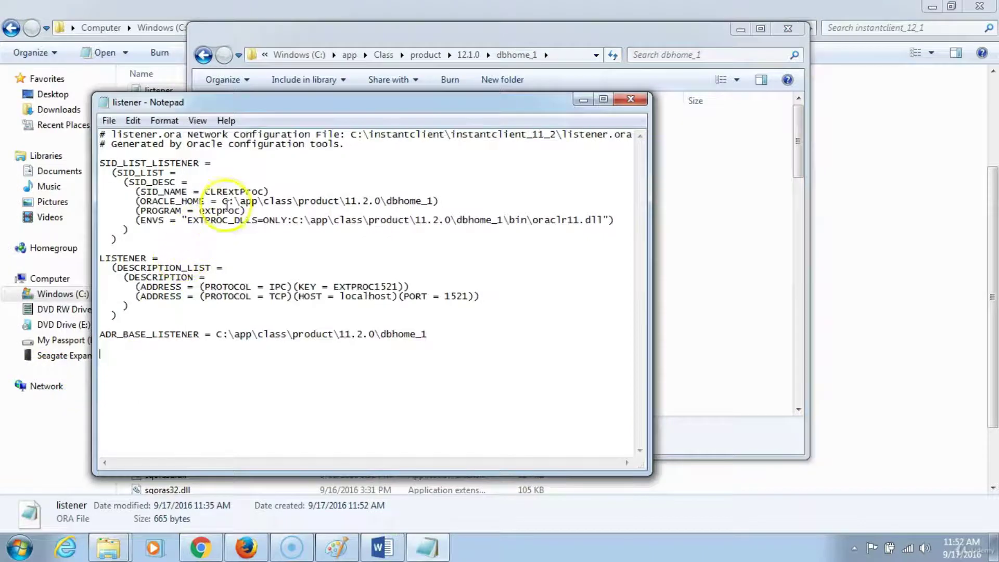
# Replace the 11.2.0 ORACLE_HOME, ENVS and ADR_BASE_LISTENER paths with C:\app\Class\product\12.1.0\dbhome_1.
pyautogui.moveTo(222, 201); pyautogui.dragTo(433, 201)
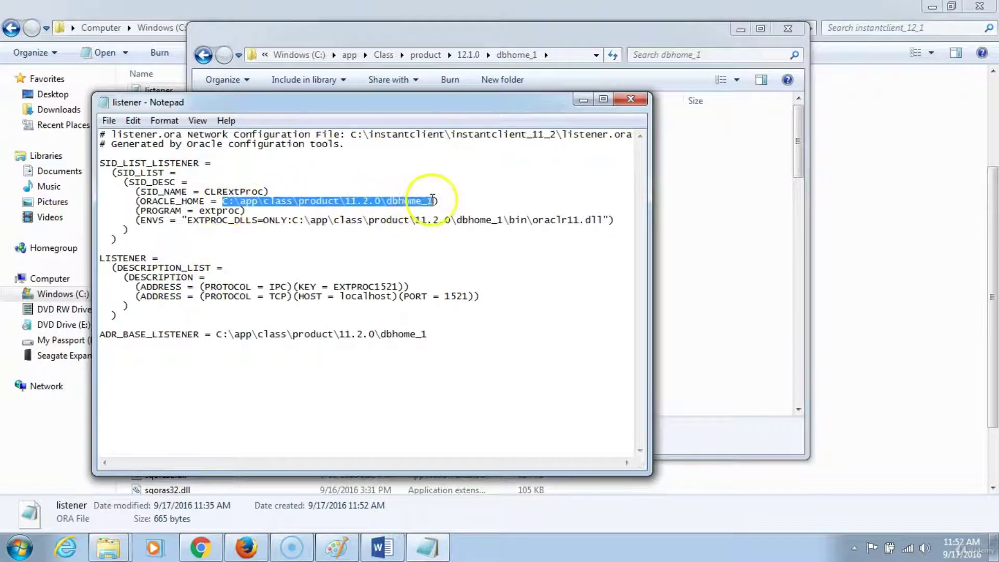
pyautogui.hotkey('ctrl', 'v')
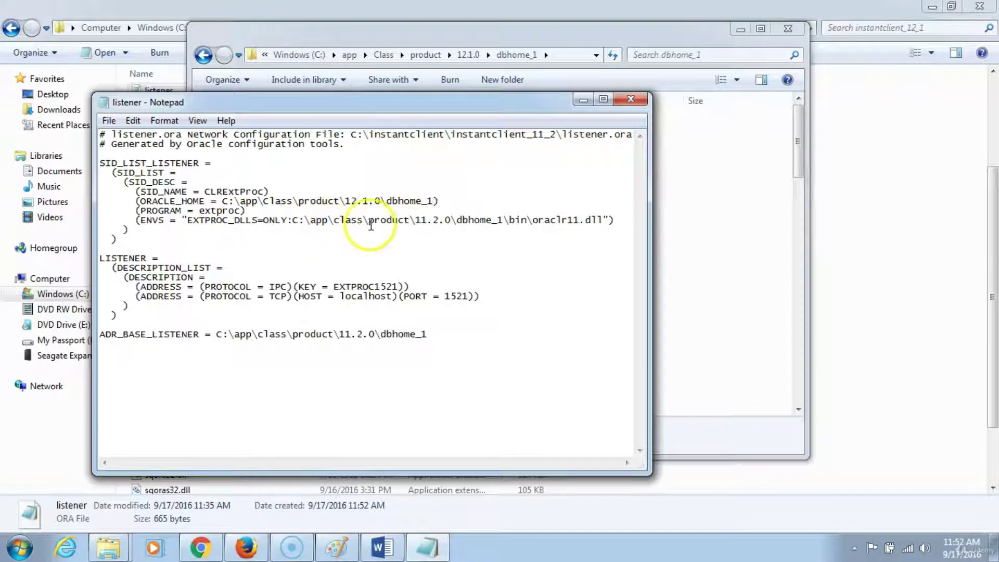
pyautogui.moveTo(295, 220); pyautogui.dragTo(504, 217)
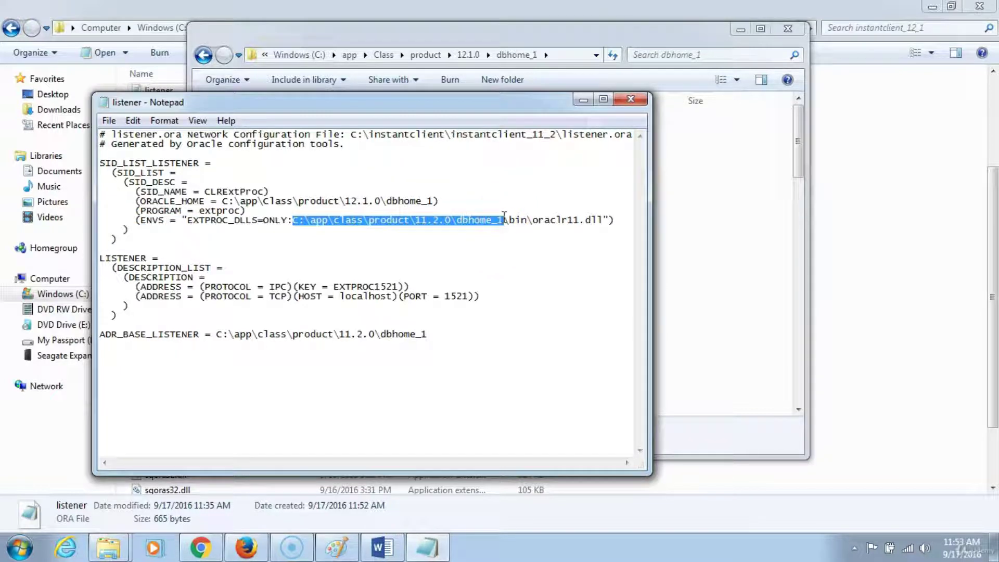
pyautogui.hotkey('ctrl', 'v')
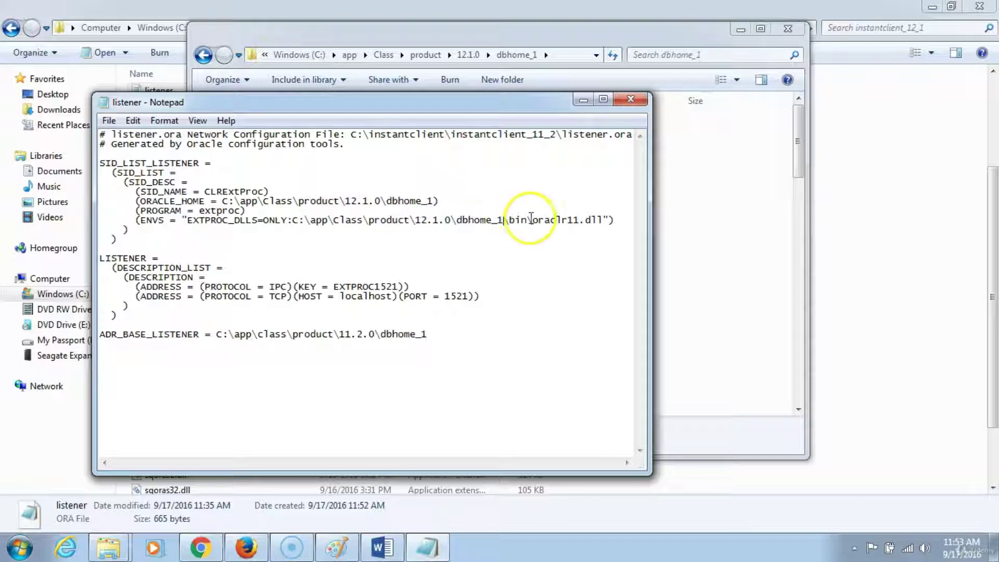
pyautogui.click(574, 221)
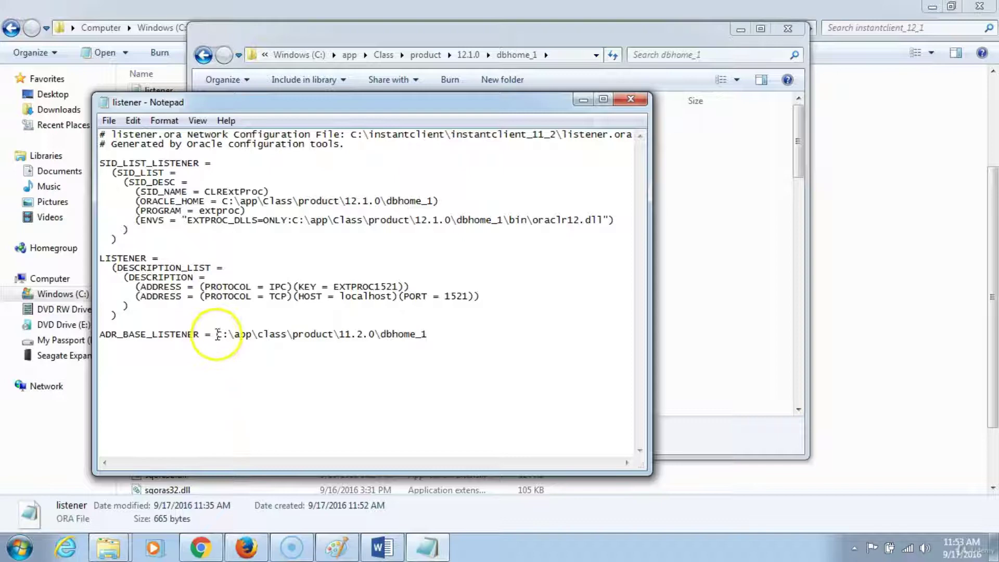
pyautogui.moveTo(217, 334); pyautogui.dragTo(427, 334)
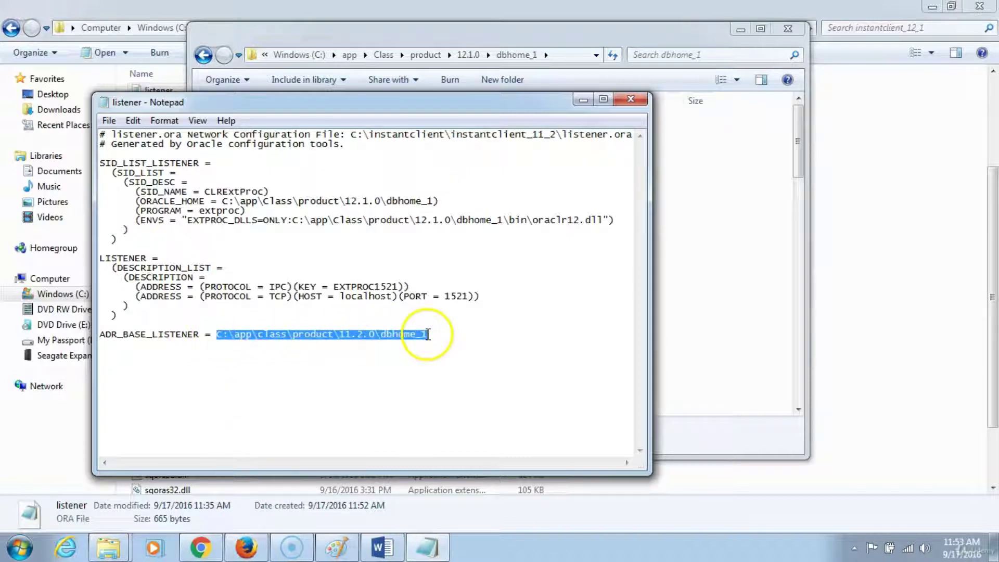
pyautogui.hotkey('ctrl', 'v')
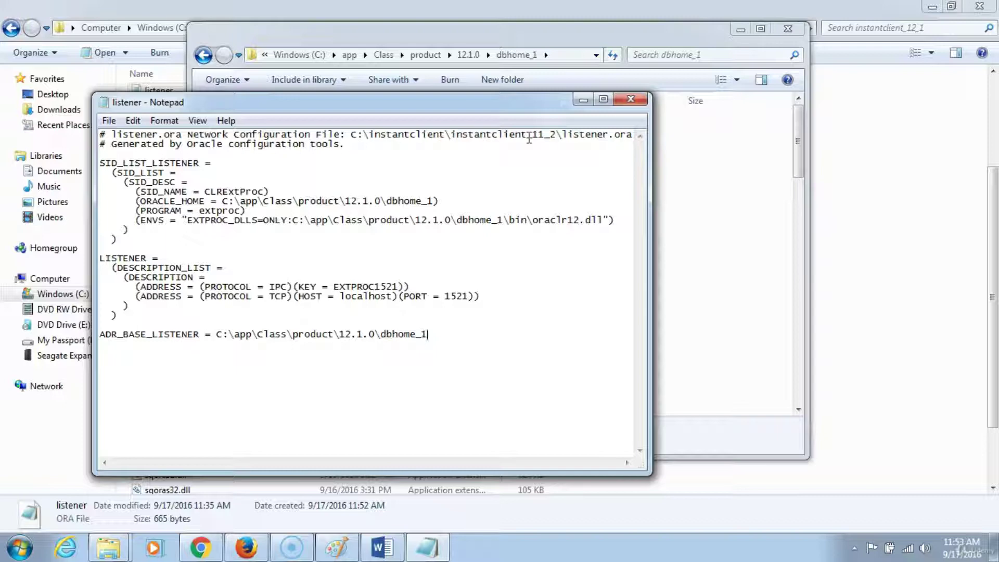
# Open C:\InstantClient\instantclient_12_1 in Explorer and copy its folder path.
pyautogui.click(700, 184)
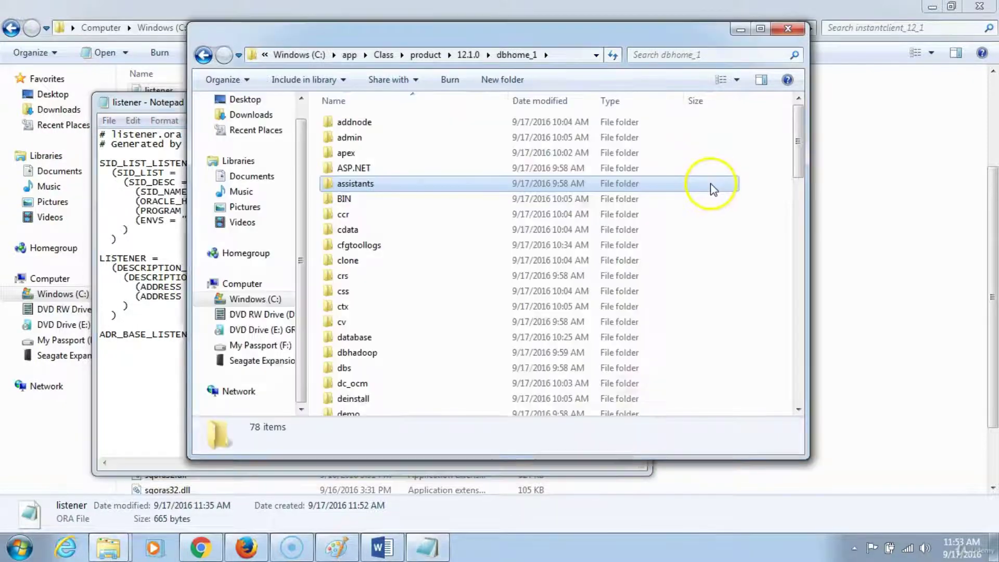
pyautogui.click(253, 304)
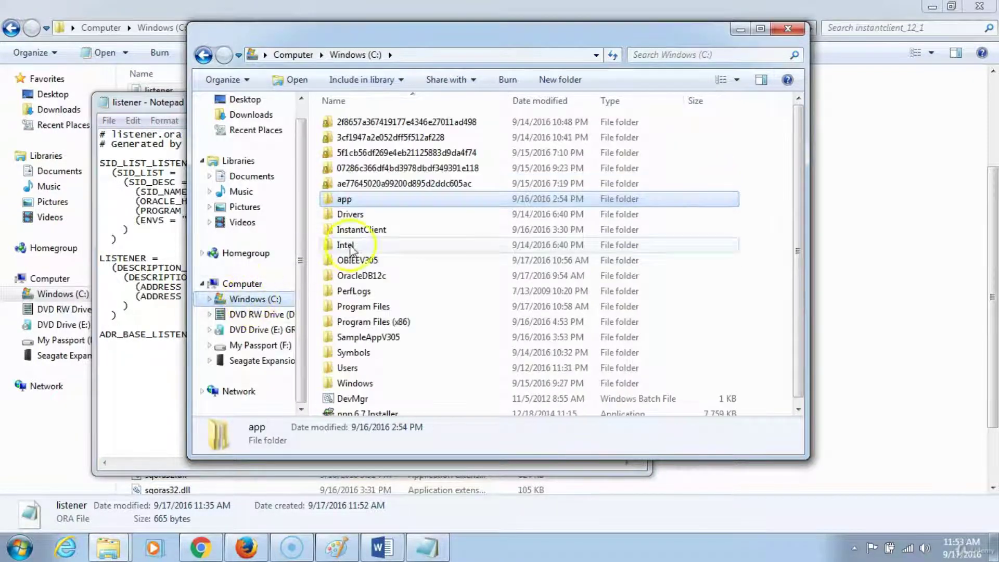
pyautogui.doubleClick(375, 231)
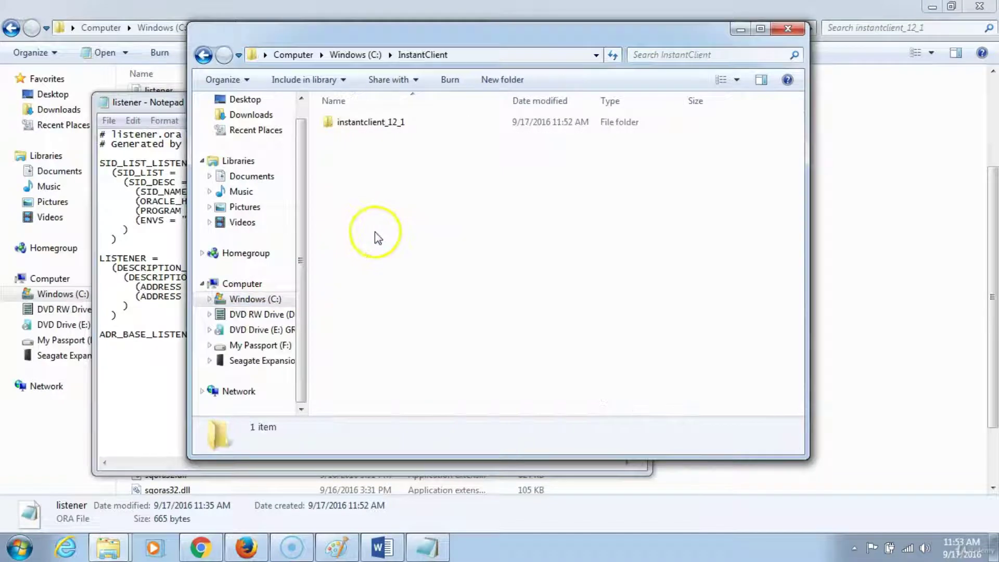
pyautogui.doubleClick(384, 123)
pyautogui.click(552, 55)
pyautogui.hotkey('ctrl', 'c')
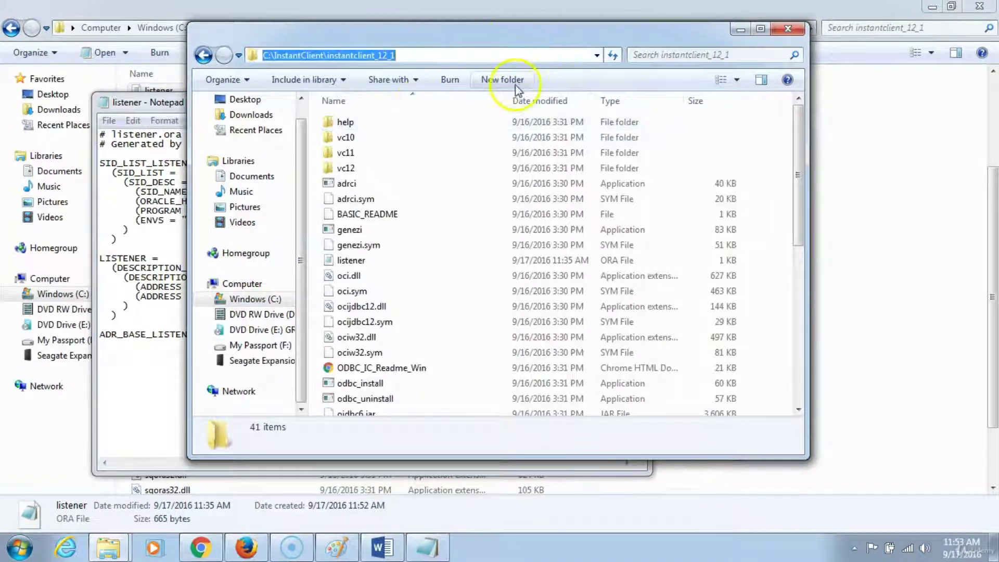
# Change listener.ora's header path from instantclient_11_2 to instantclient_12_1, save, and close Notepad.
pyautogui.click(140, 386)
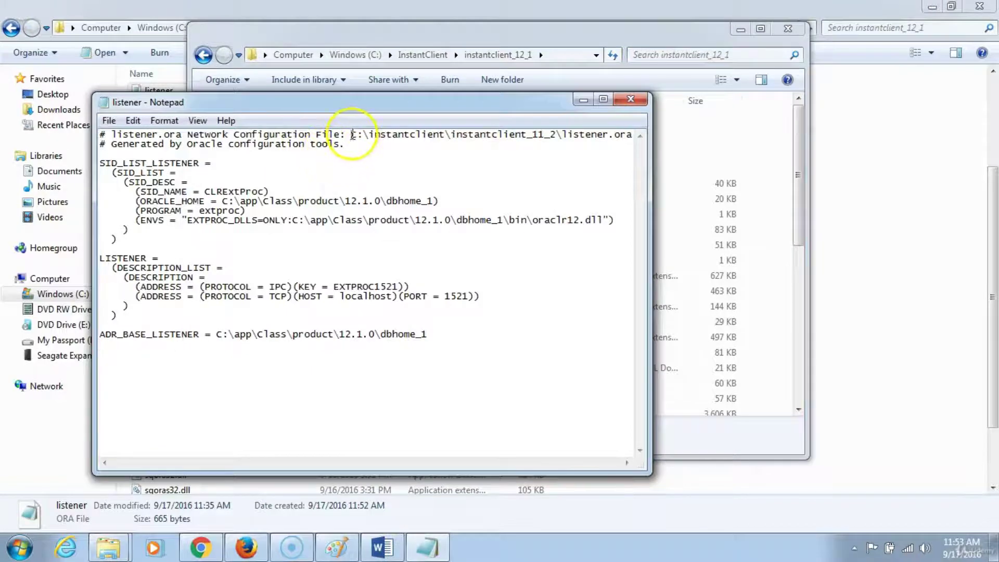
pyautogui.moveTo(352, 135); pyautogui.dragTo(556, 134)
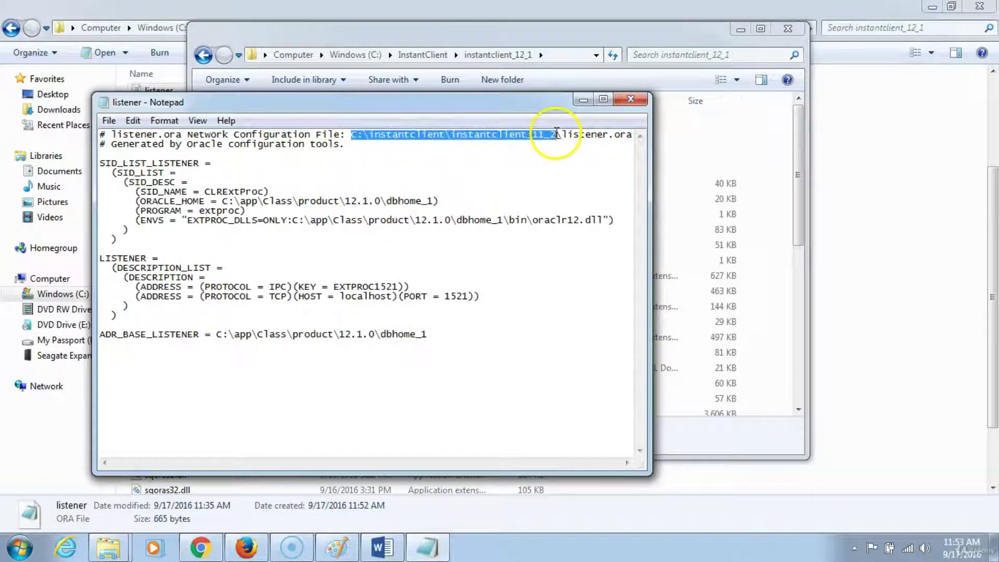
pyautogui.hotkey('ctrl', 'v')
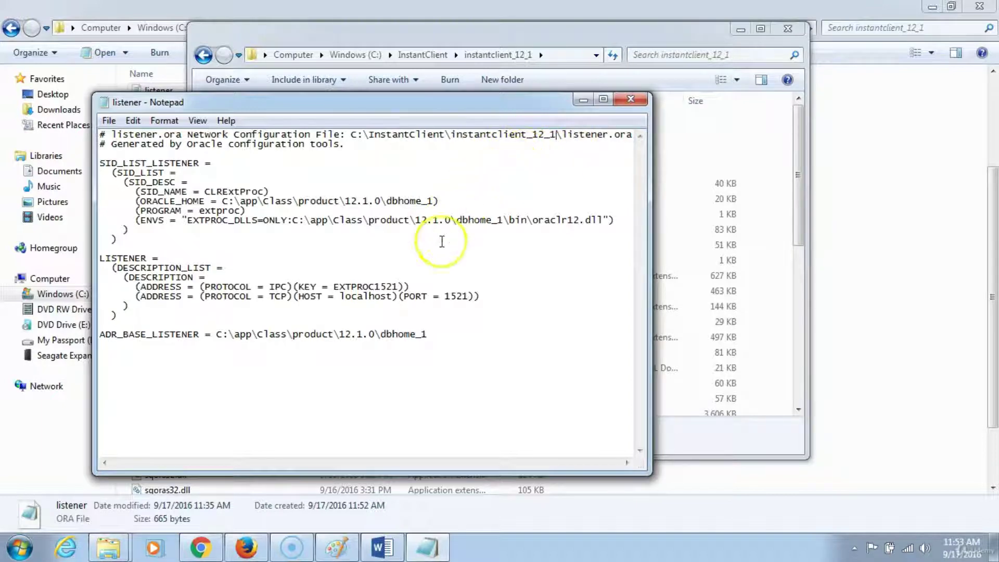
pyautogui.click(109, 121)
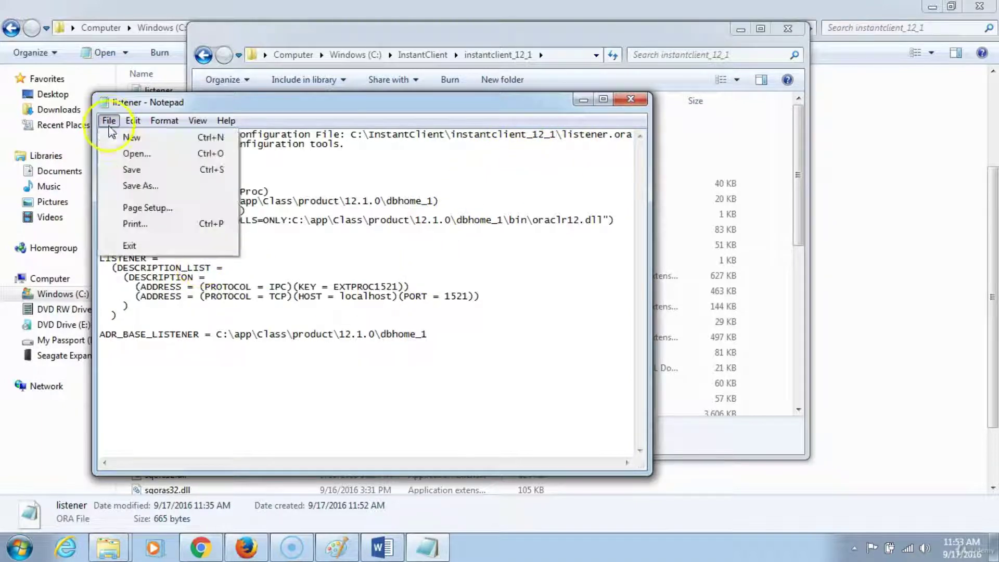
pyautogui.click(133, 170)
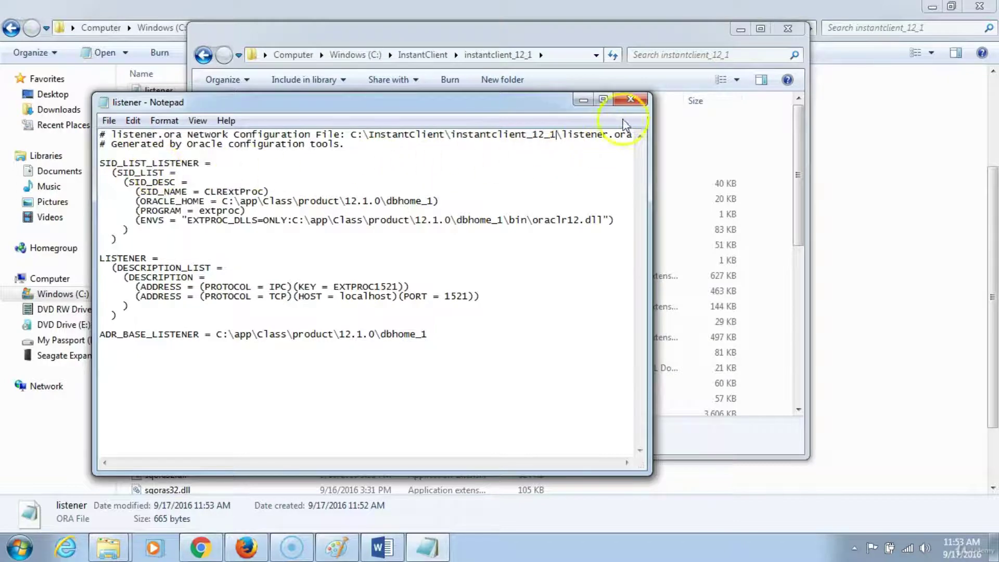
pyautogui.click(627, 100)
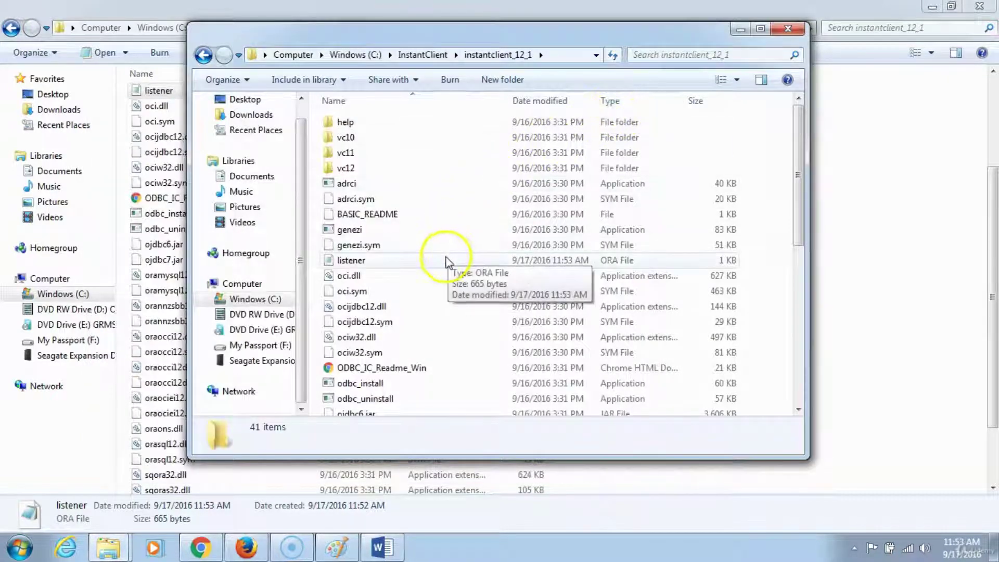
pyautogui.moveTo(797, 167); pyautogui.dragTo(805, 346)
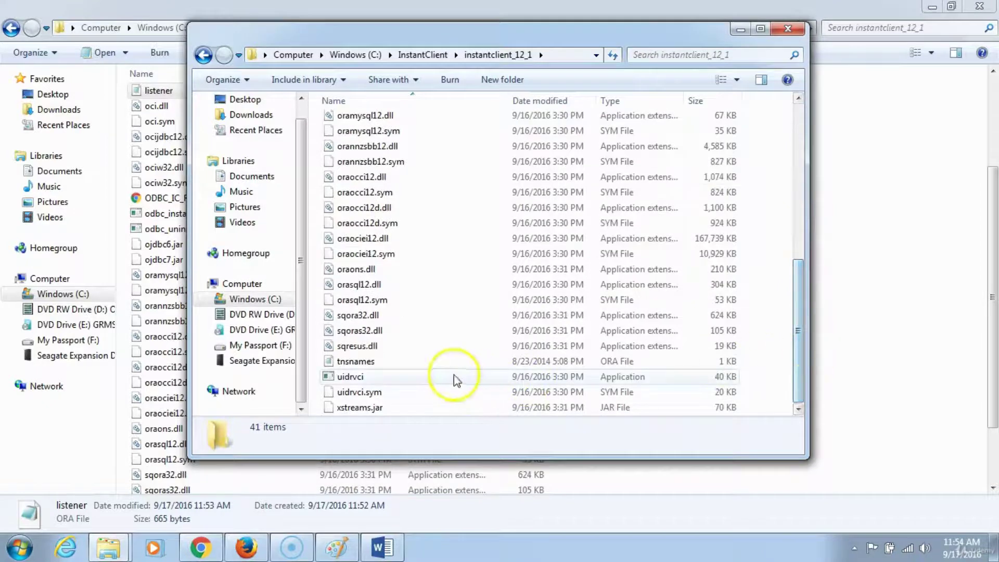
pyautogui.doubleClick(360, 363)
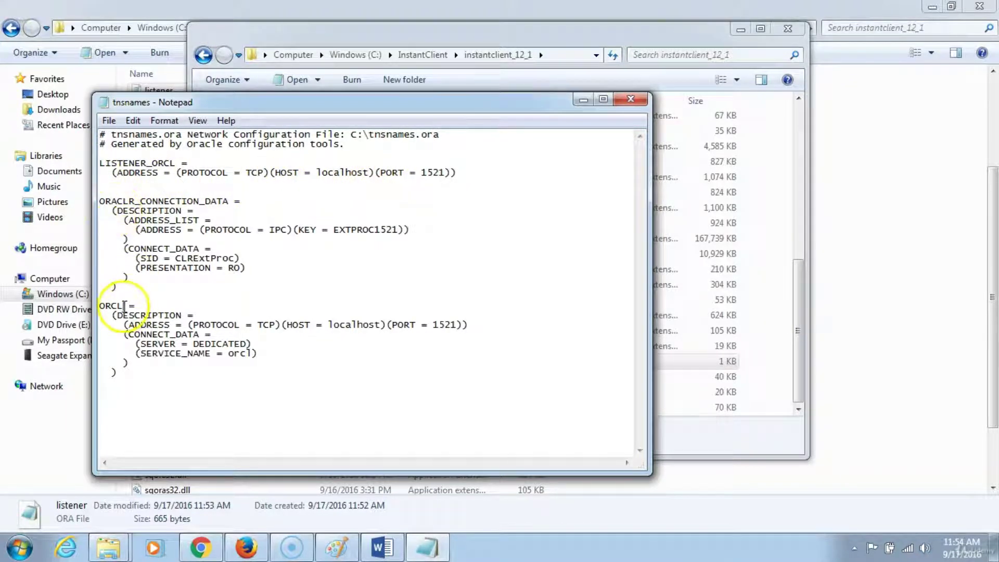
pyautogui.moveTo(125, 306); pyautogui.dragTo(99, 305)
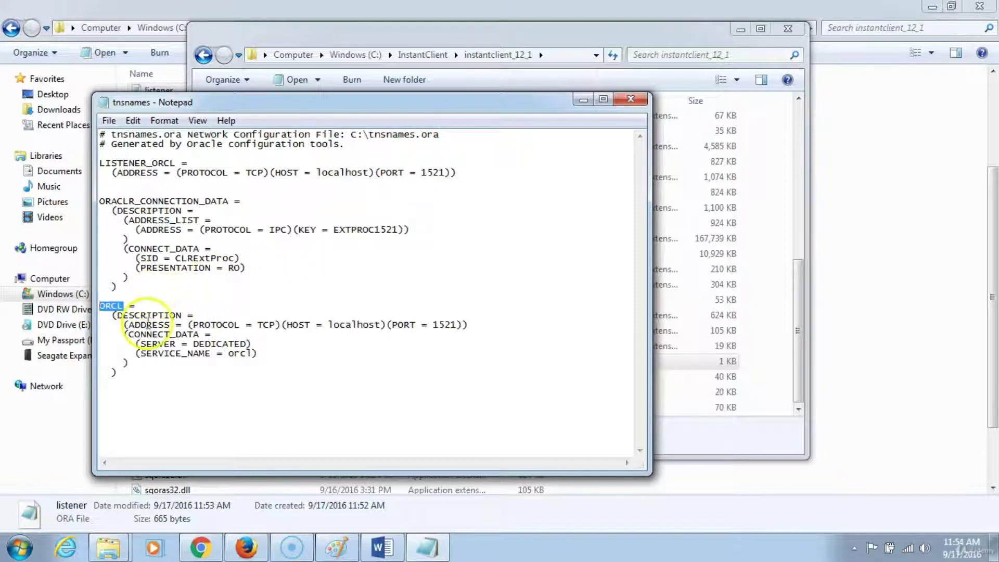
pyautogui.click(234, 349)
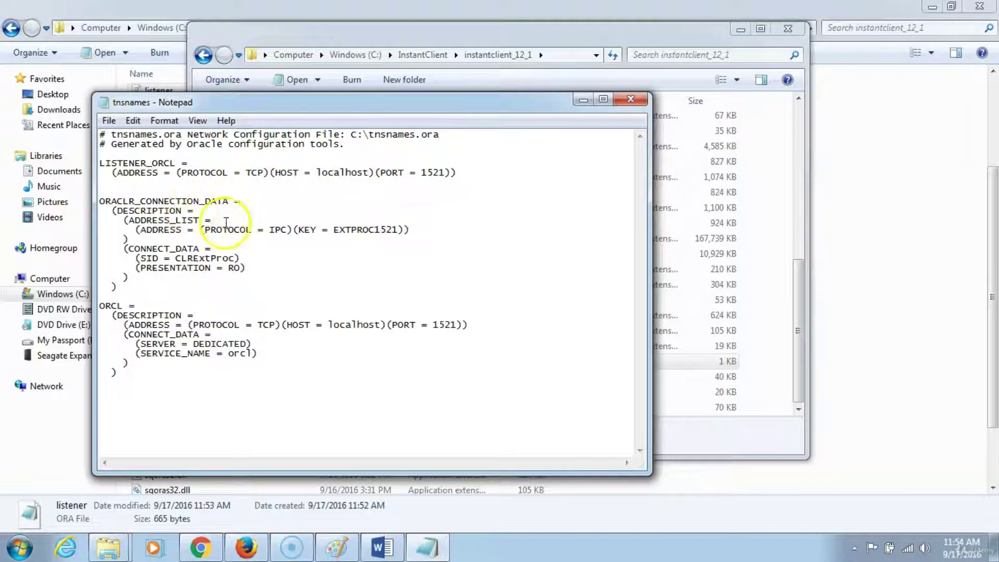
pyautogui.click(632, 100)
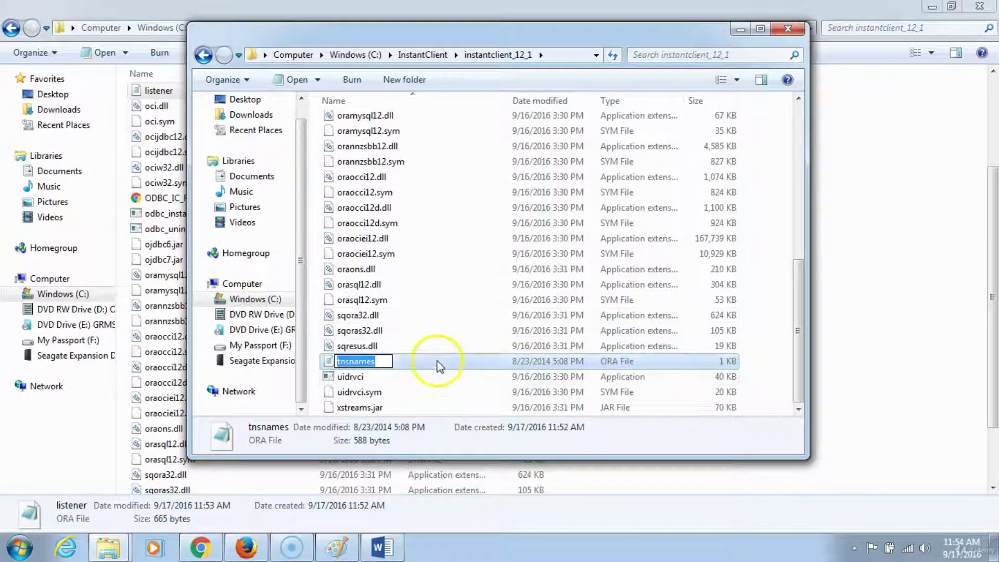
# Cancel the tnsnames rename and add listener to the selection alongside tnsnames.
pyautogui.press('Escape')
pyautogui.scroll(2, 475, 297)
pyautogui.scroll(5, 464, 275)
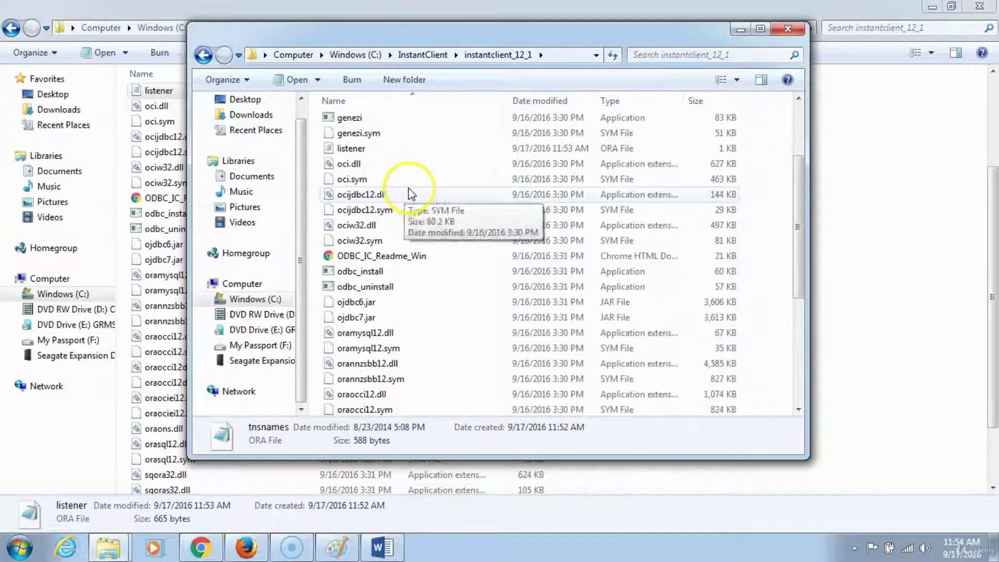
pyautogui.scroll(-6, 404, 239)
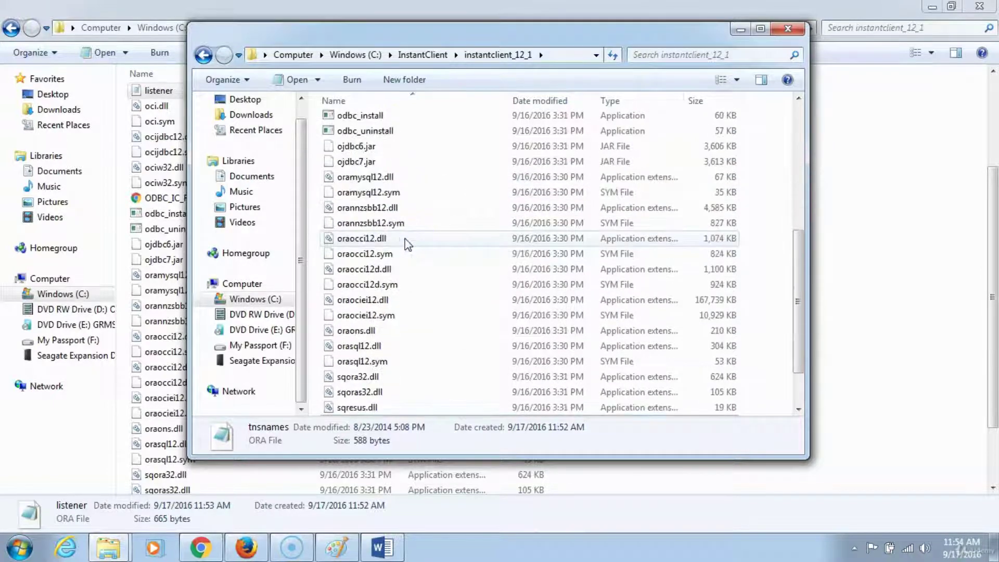
pyautogui.scroll(-2, 406, 243)
pyautogui.scroll(6, 406, 243)
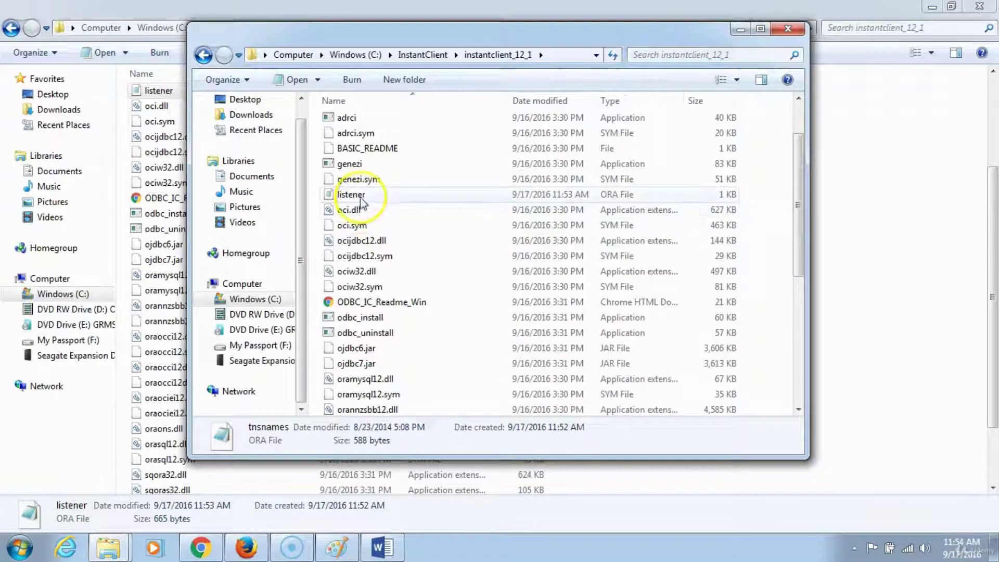
pyautogui.keyDown('ctrl'); pyautogui.click(409, 195); pyautogui.keyUp('ctrl')
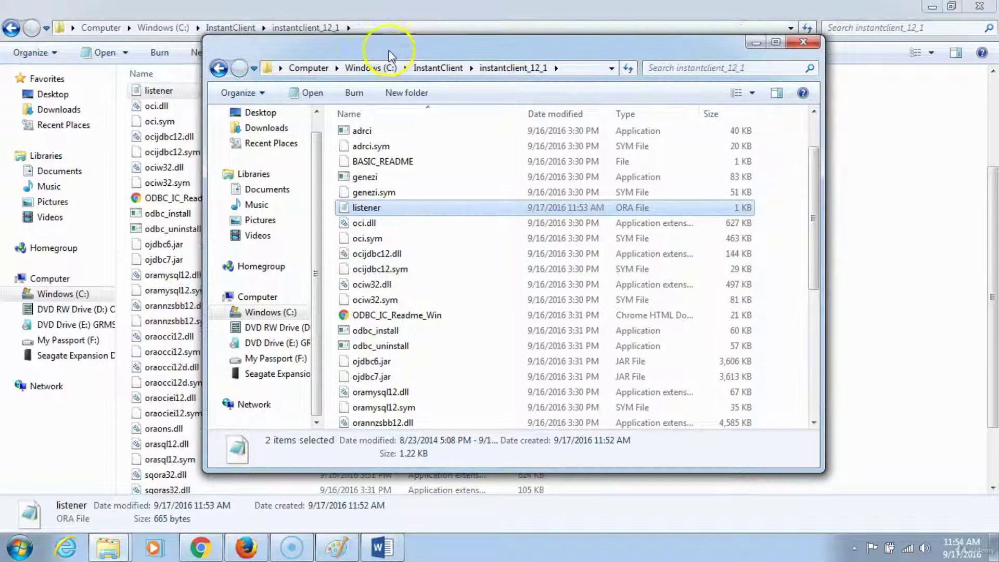
# Browse from C: through app, Class, product and 12.1.0 into the dbhome_1 folder.
pyautogui.moveTo(373, 37); pyautogui.dragTo(389, 49)
pyautogui.click(382, 73)
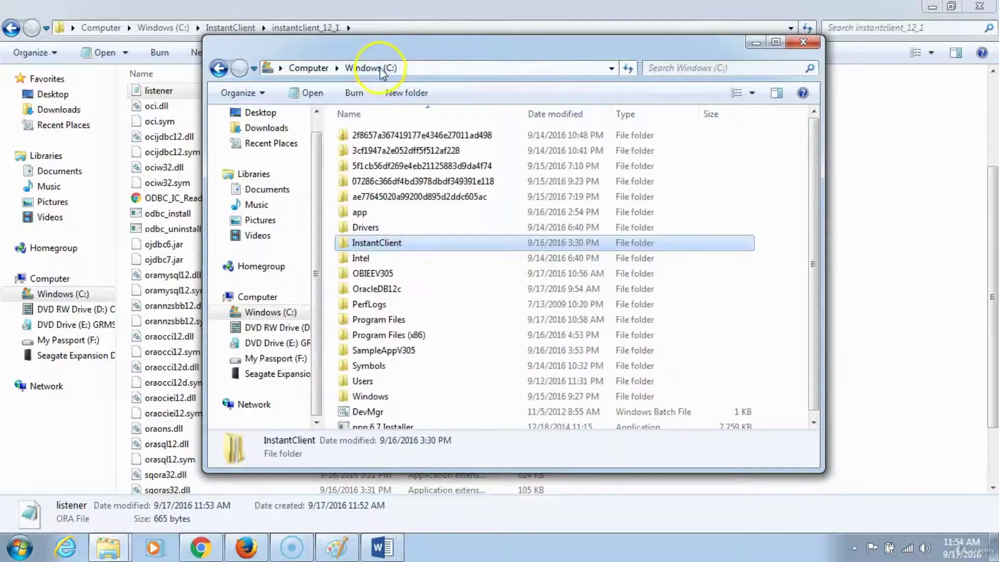
pyautogui.doubleClick(364, 213)
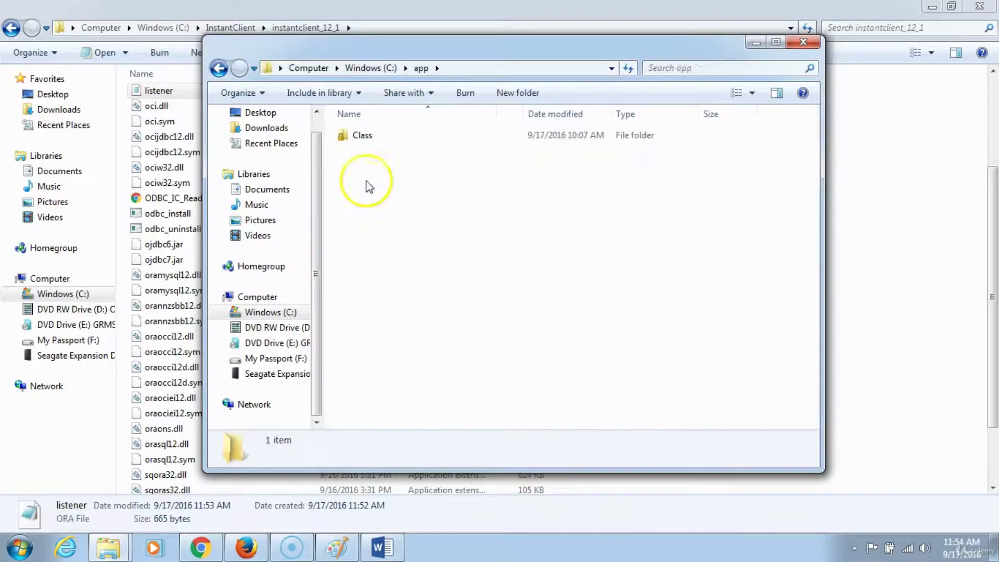
pyautogui.click(372, 140)
pyautogui.doubleClick(371, 139)
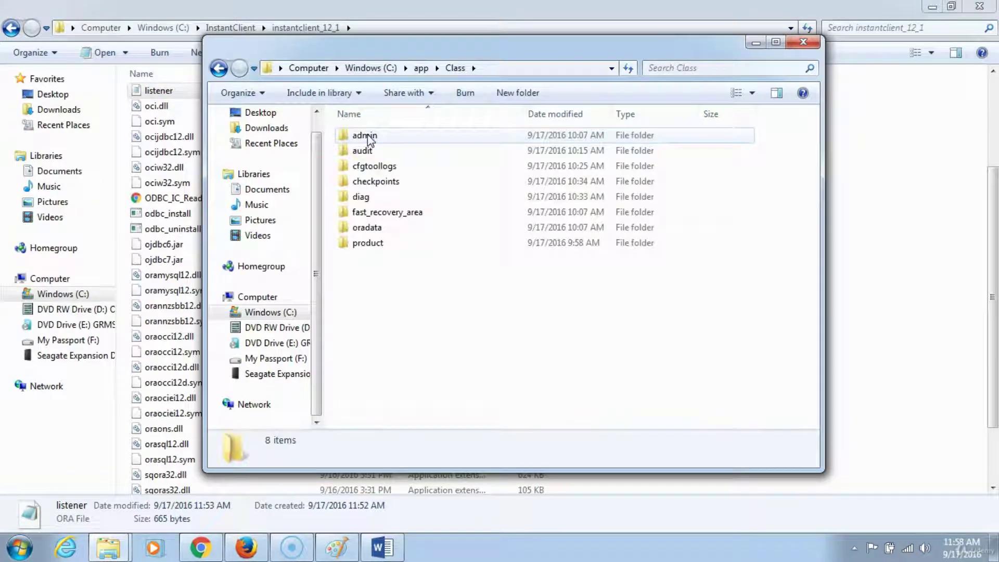
pyautogui.doubleClick(370, 243)
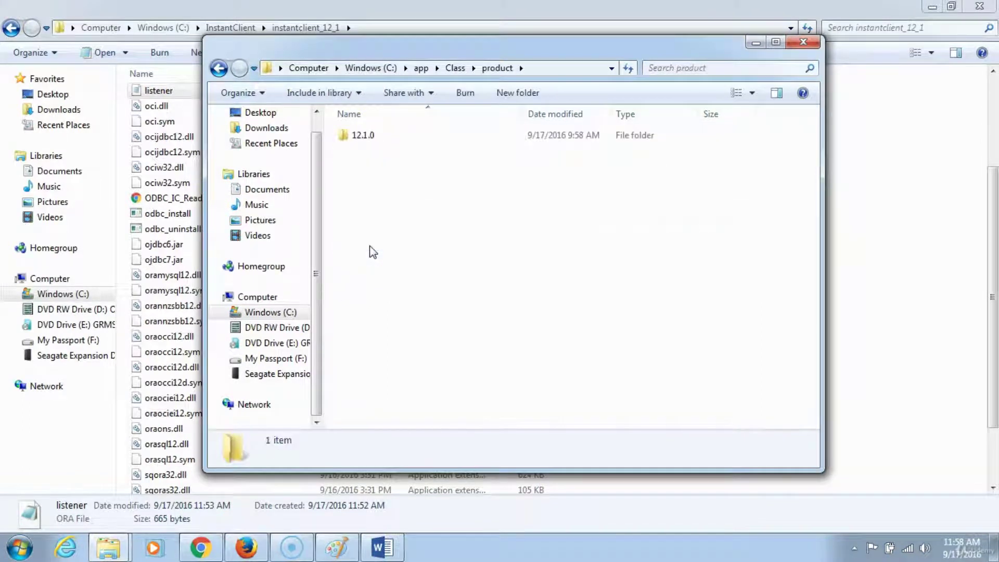
pyautogui.click(370, 136)
pyautogui.doubleClick(369, 136)
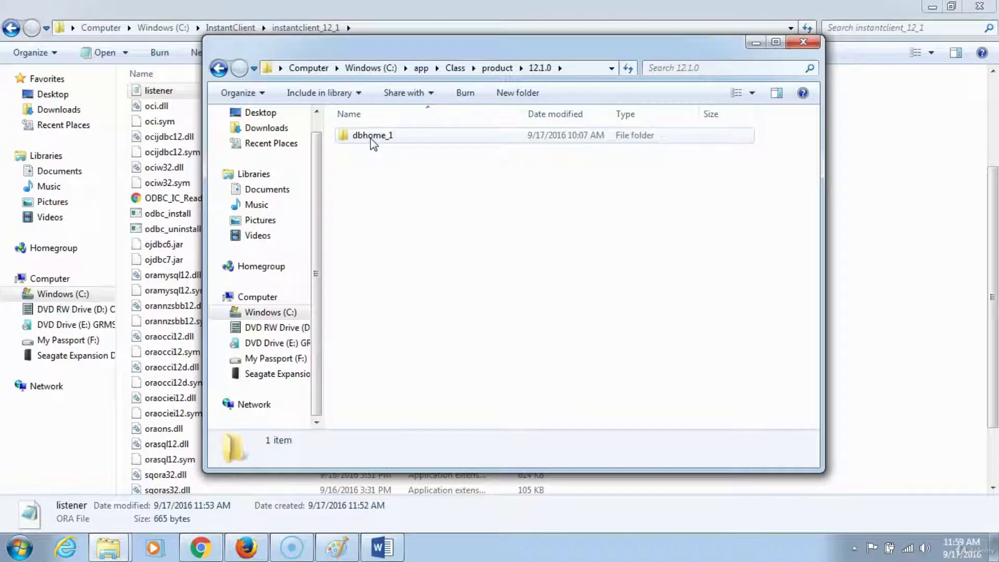
pyautogui.doubleClick(373, 137)
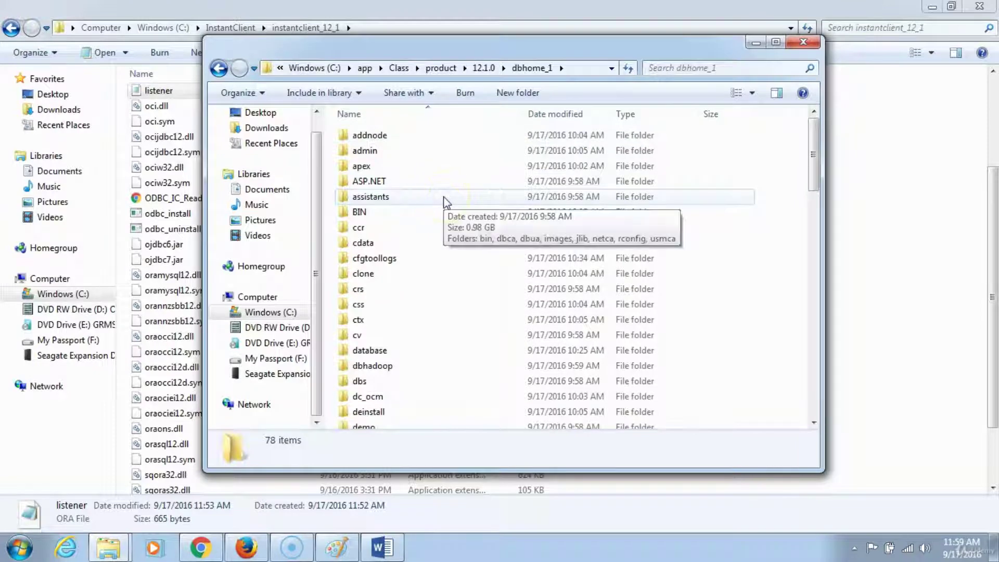
# Open dbhome_1's NETWORK\ADMIN folder and select the listener file.
pyautogui.press('n')
pyautogui.click(388, 136)
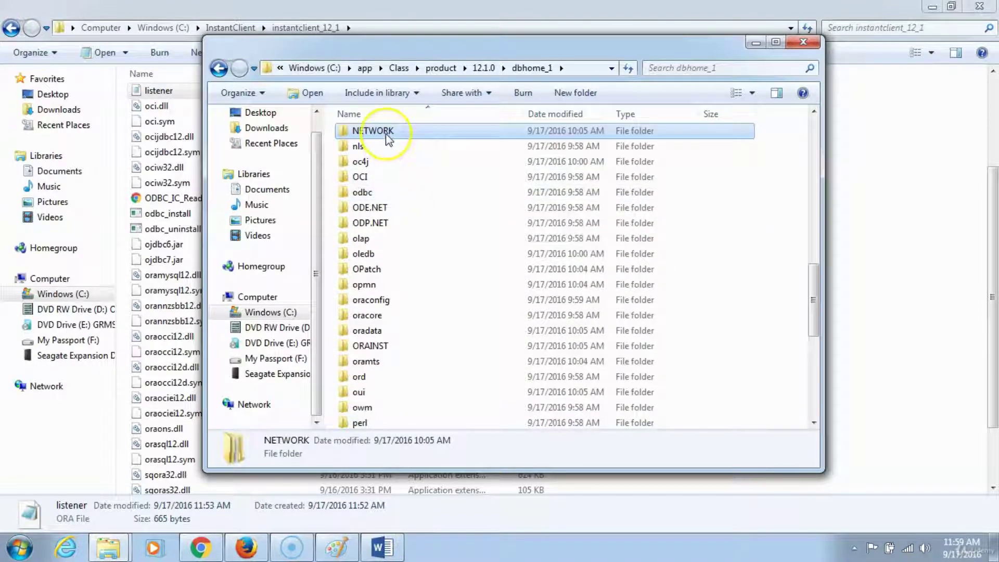
pyautogui.doubleClick(388, 137)
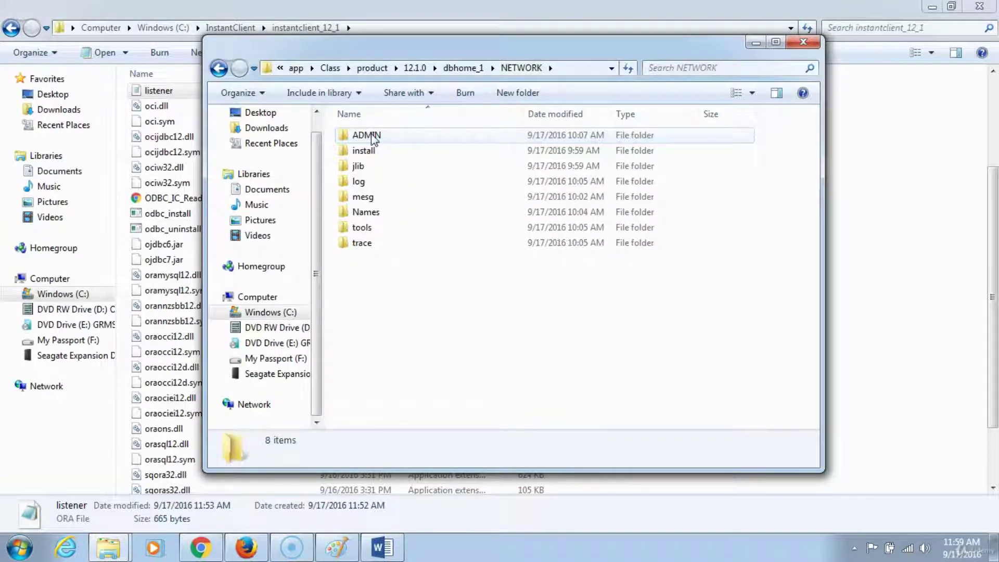
pyautogui.doubleClick(371, 136)
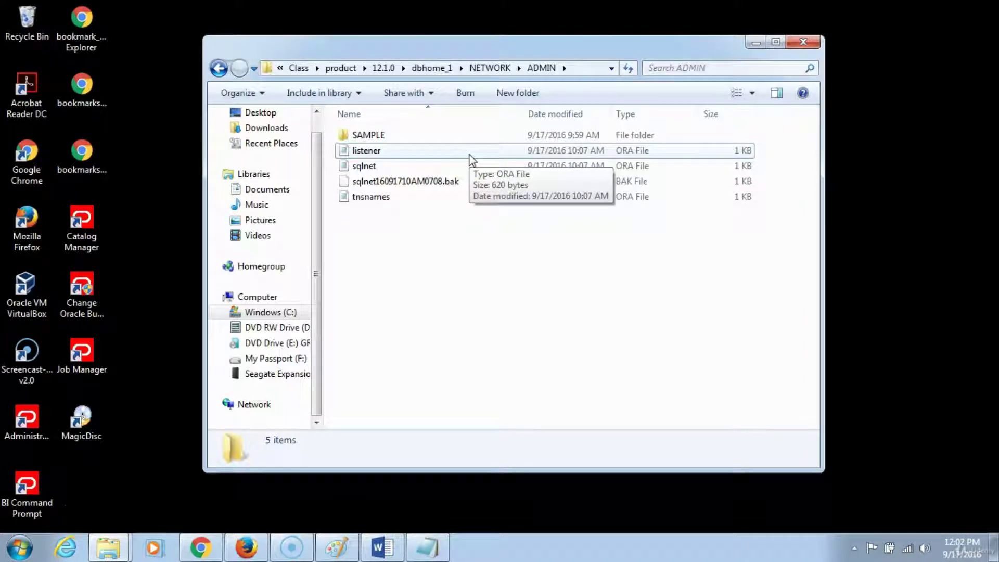
pyautogui.click(364, 153)
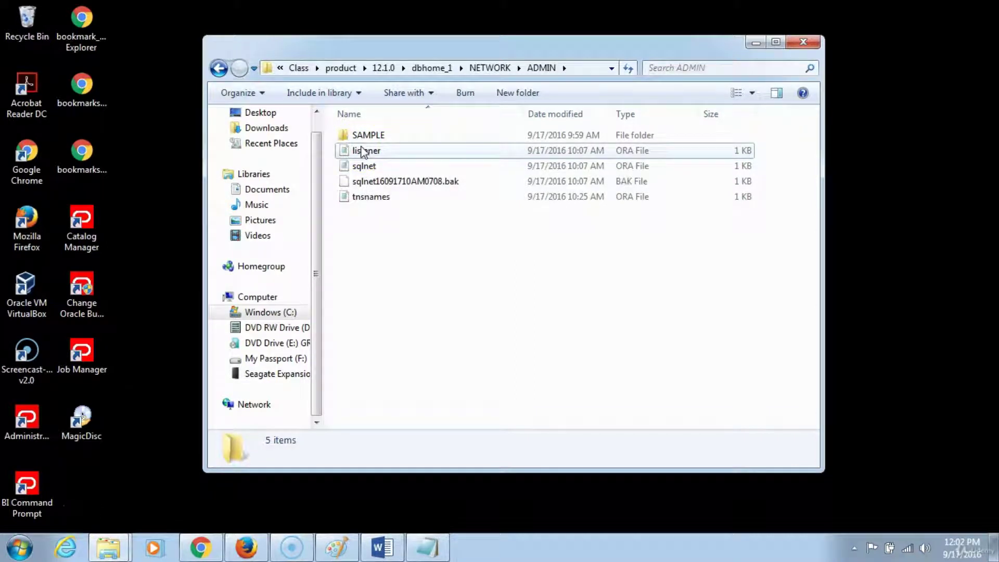
# Replace listener.ora's line-1 dbhome_1 path with C:\InstantClient\instantclient_12_1 and save it.
pyautogui.doubleClick(376, 151)
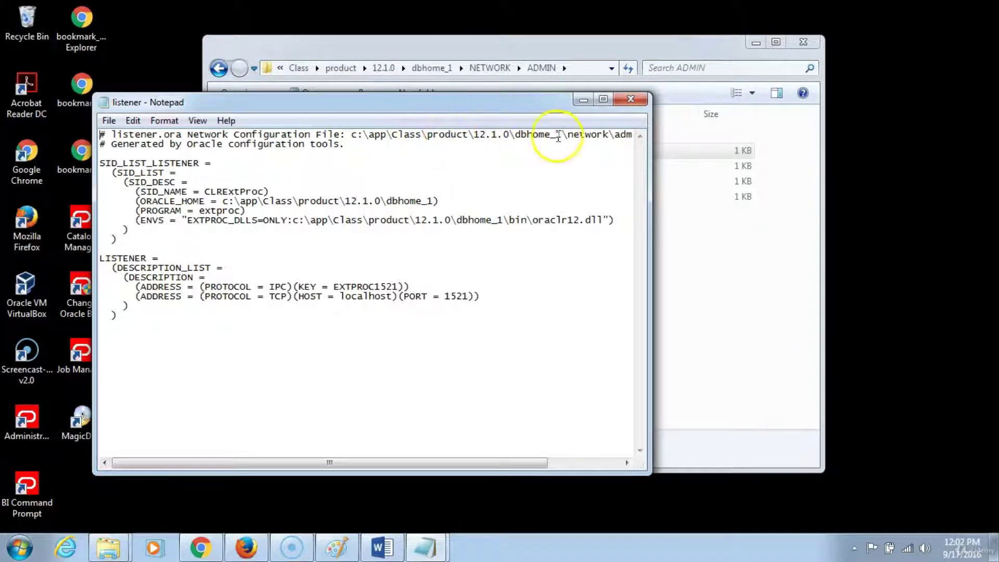
pyautogui.moveTo(366, 467); pyautogui.dragTo(464, 462)
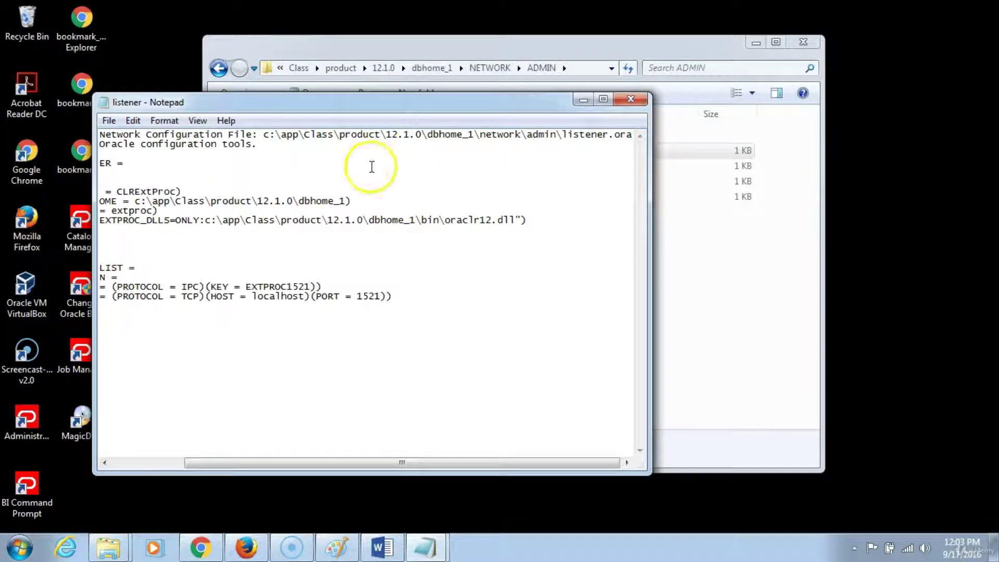
pyautogui.click(264, 135)
pyautogui.moveTo(264, 135); pyautogui.dragTo(558, 138)
pyautogui.write('C:\\InstantClient\\instantclient_12_1')
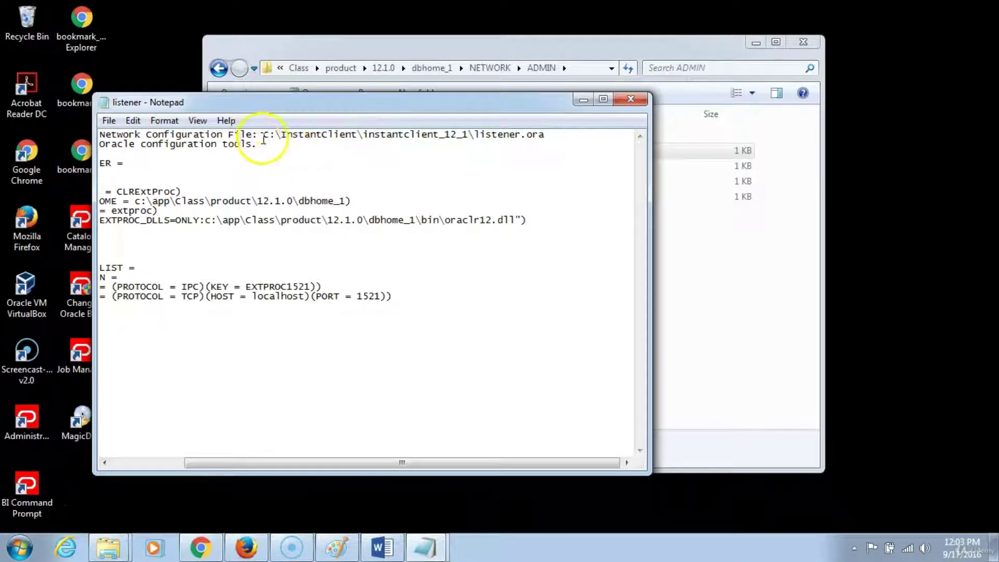
pyautogui.moveTo(262, 139); pyautogui.dragTo(463, 141)
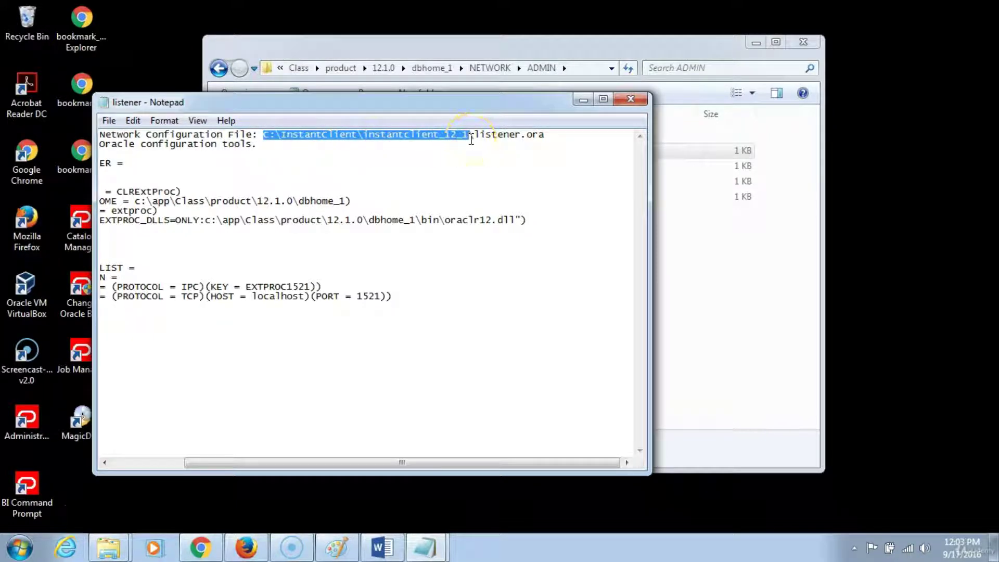
pyautogui.moveTo(424, 461); pyautogui.dragTo(276, 457)
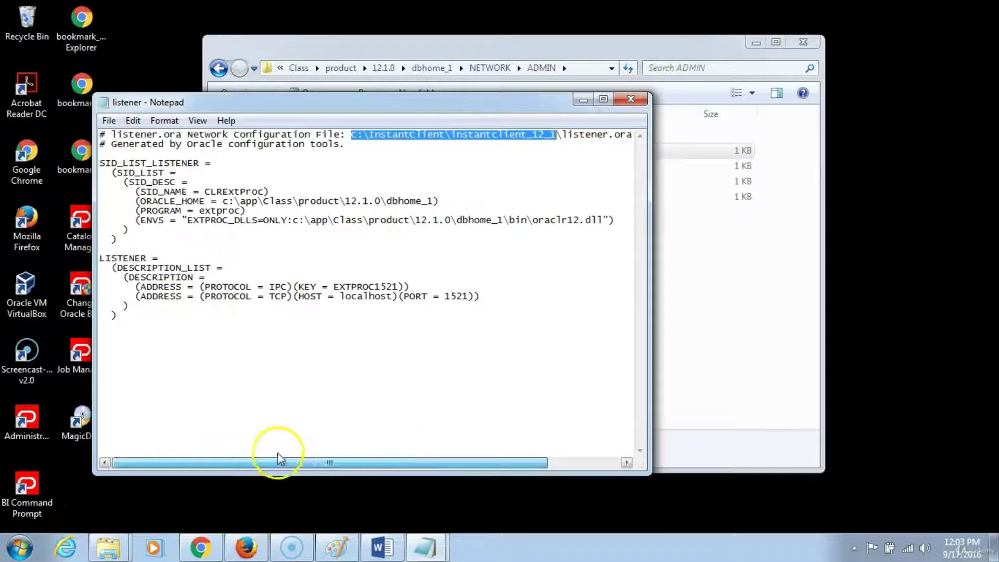
pyautogui.click(109, 120)
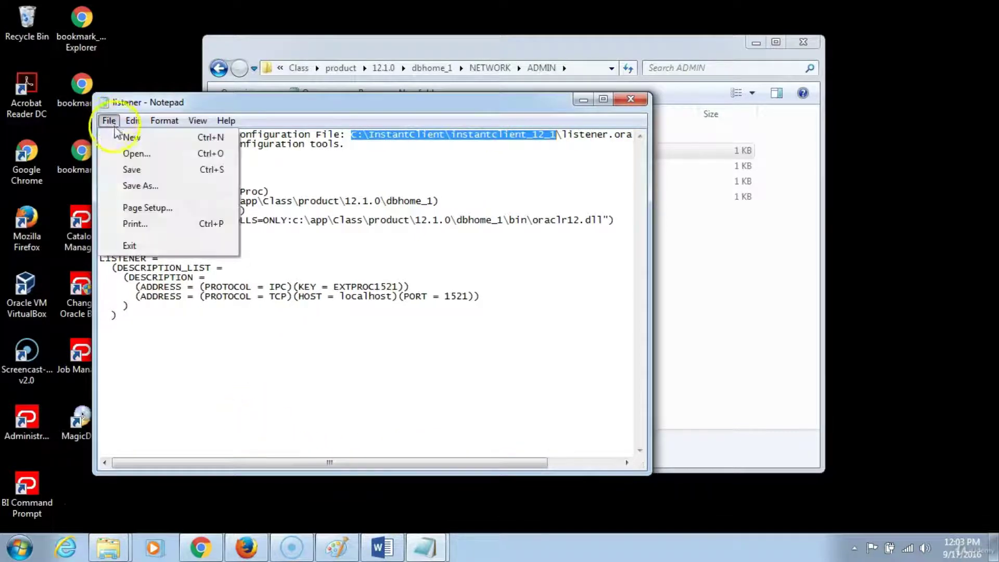
pyautogui.click(132, 169)
# Close listener.ora, then paste the Instant Client path over tnsnames.ora's line-1 path, save and close it.
pyautogui.click(631, 98)
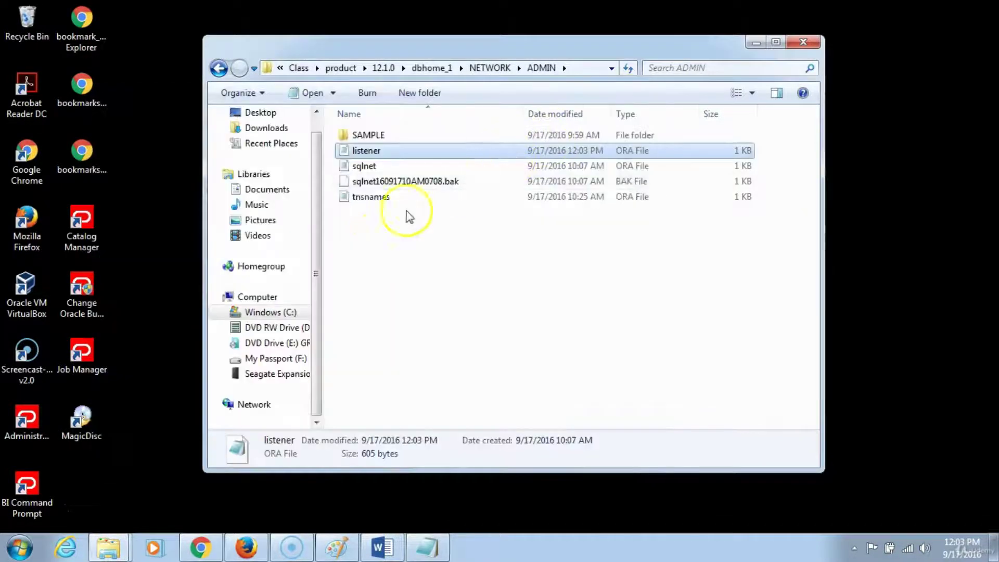
pyautogui.doubleClick(370, 197)
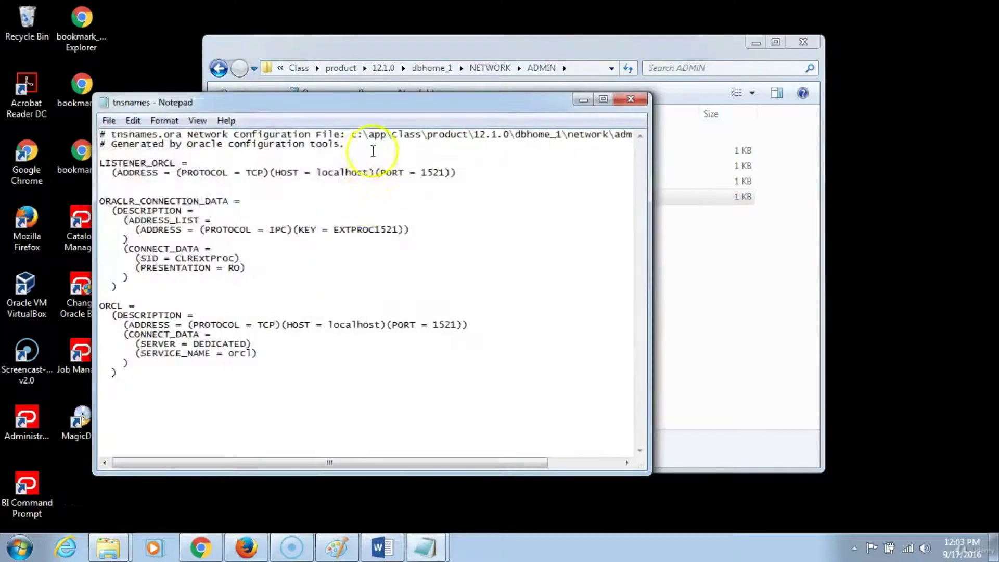
pyautogui.moveTo(415, 462); pyautogui.dragTo(495, 464)
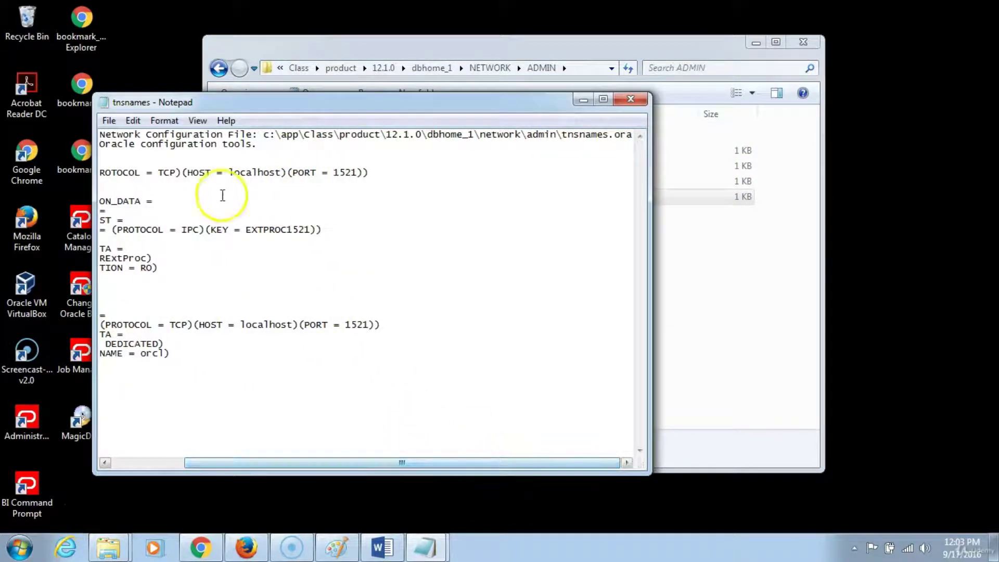
pyautogui.click(264, 135)
pyautogui.moveTo(264, 135); pyautogui.dragTo(558, 138)
pyautogui.write('C:\\InstantClient\\instantclient_12_1')
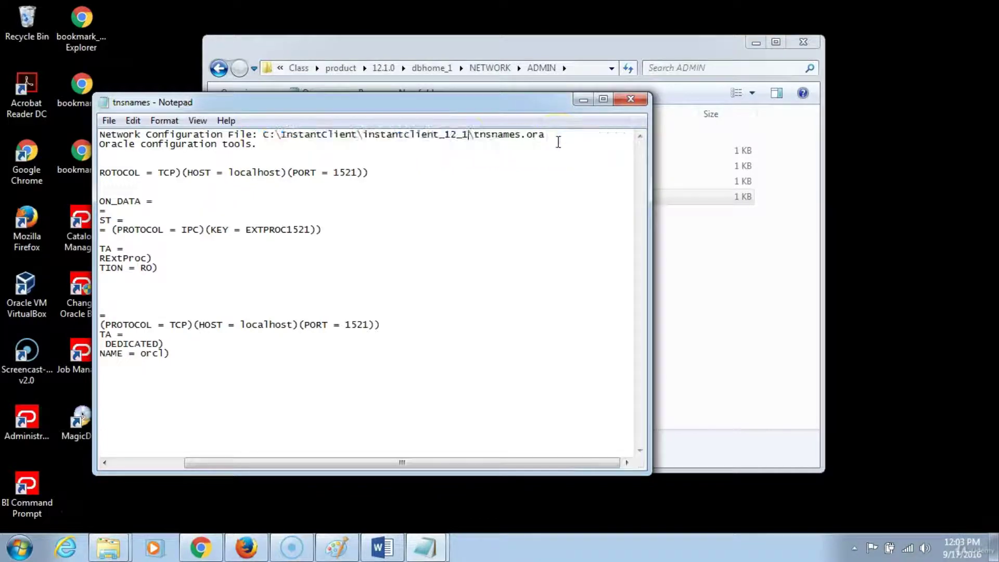
pyautogui.click(108, 121)
pyautogui.click(118, 167)
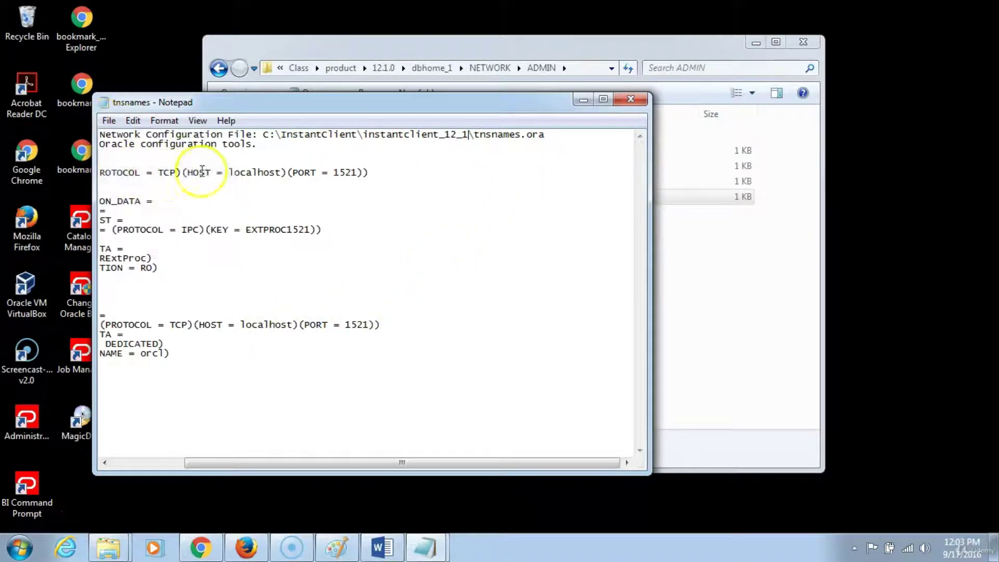
pyautogui.click(631, 98)
# Select just listener and tnsnames in dbhome_1's NETWORK\ADMIN folder.
pyautogui.click(366, 153)
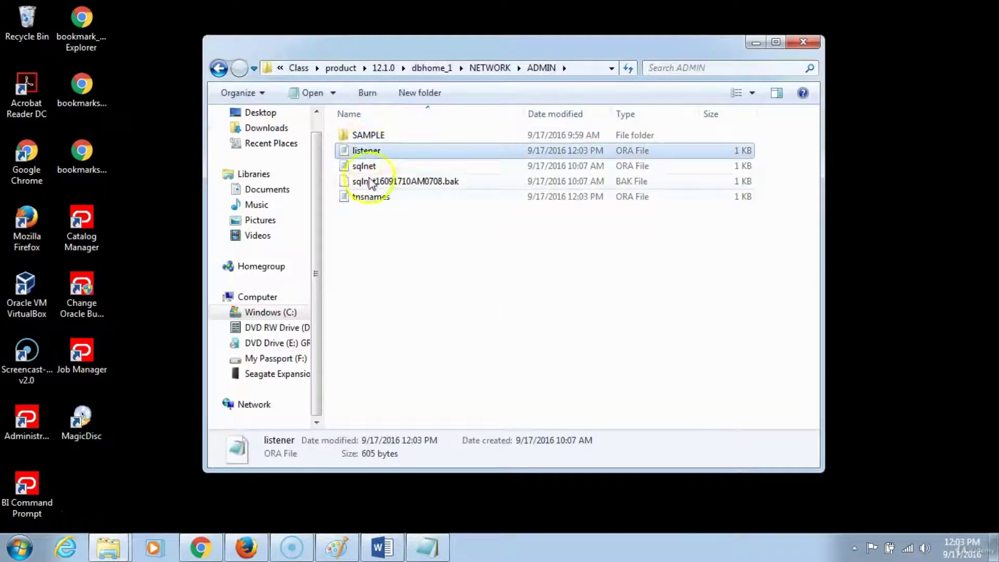
pyautogui.keyDown('shift'); pyautogui.click(368, 199); pyautogui.keyUp('shift')
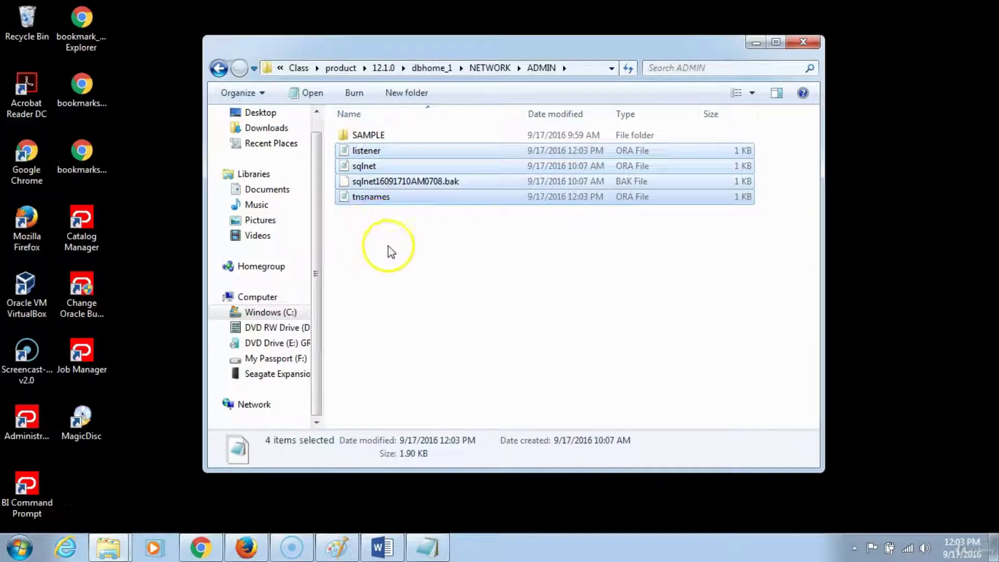
pyautogui.click(391, 252)
pyautogui.click(368, 151)
pyautogui.keyDown('ctrl'); pyautogui.click(365, 198); pyautogui.keyUp('ctrl')
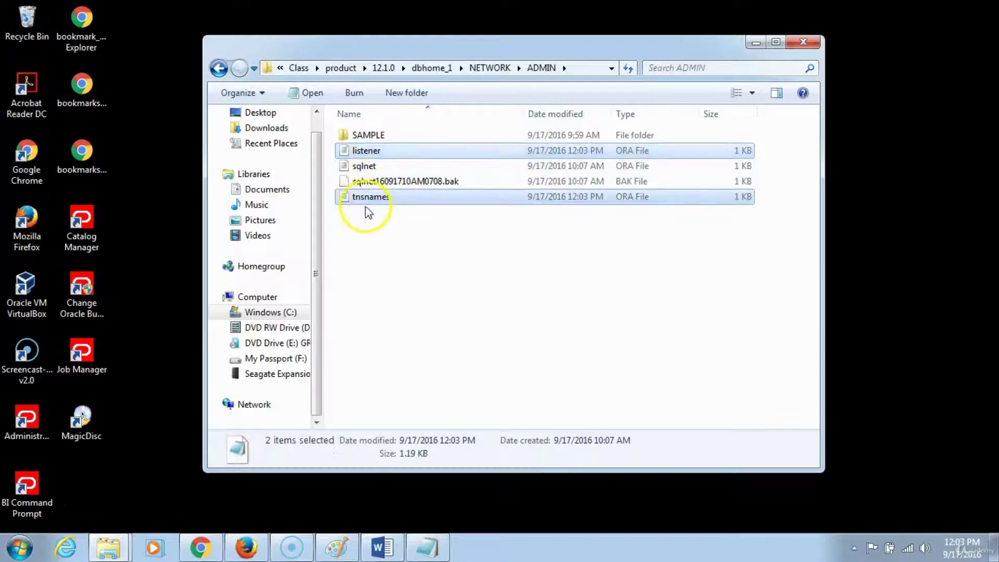
# Paste them into C:\InstantClient\instantclient_12_1, replacing the existing copies.
pyautogui.click(270, 311)
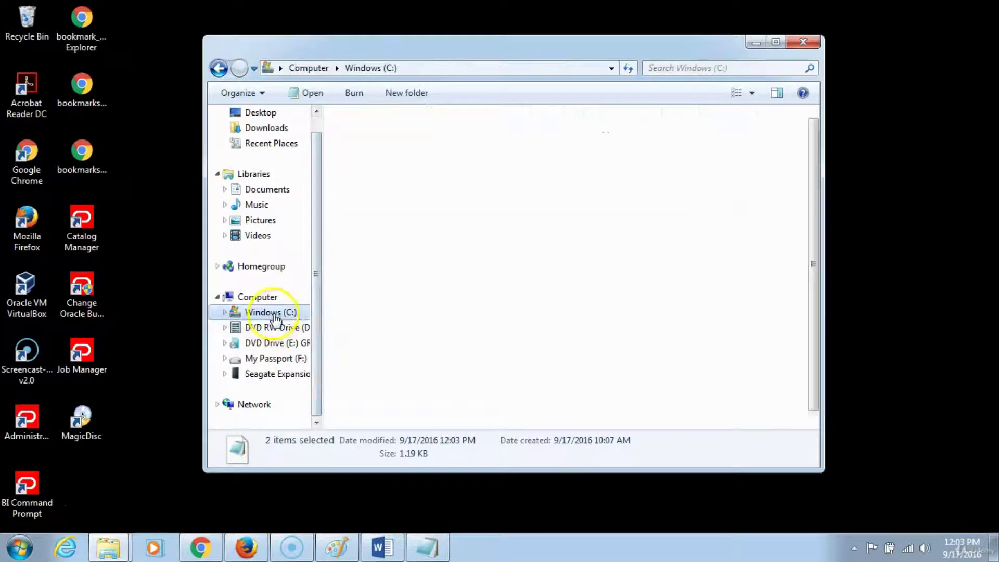
pyautogui.doubleClick(374, 243)
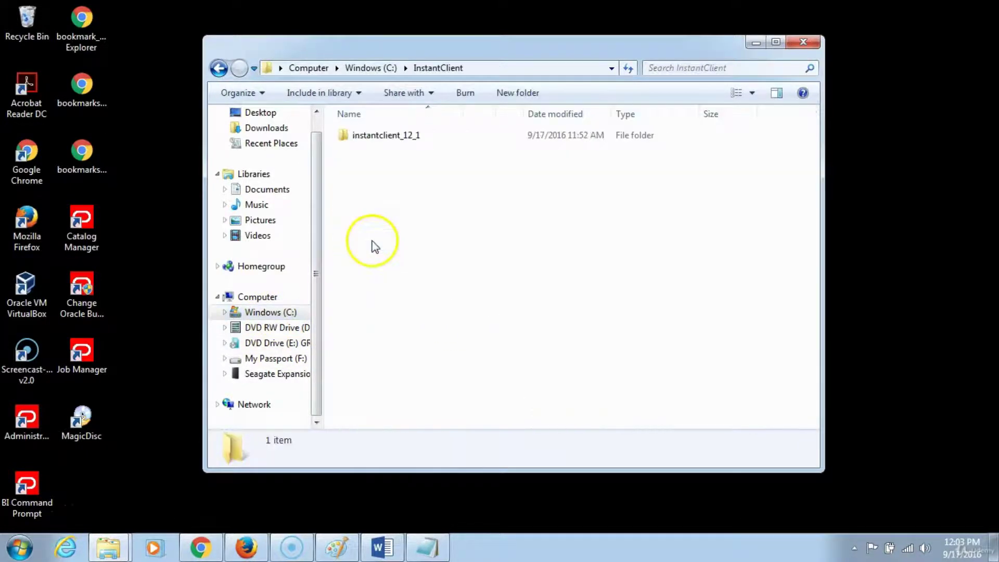
pyautogui.doubleClick(377, 136)
pyautogui.hotkey('ctrl', 'v')
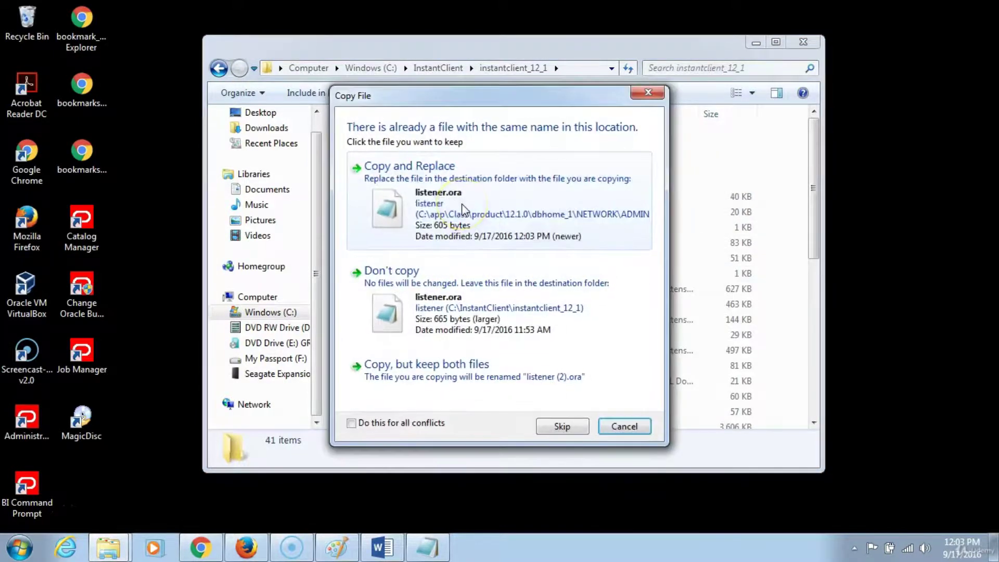
pyautogui.click(462, 210)
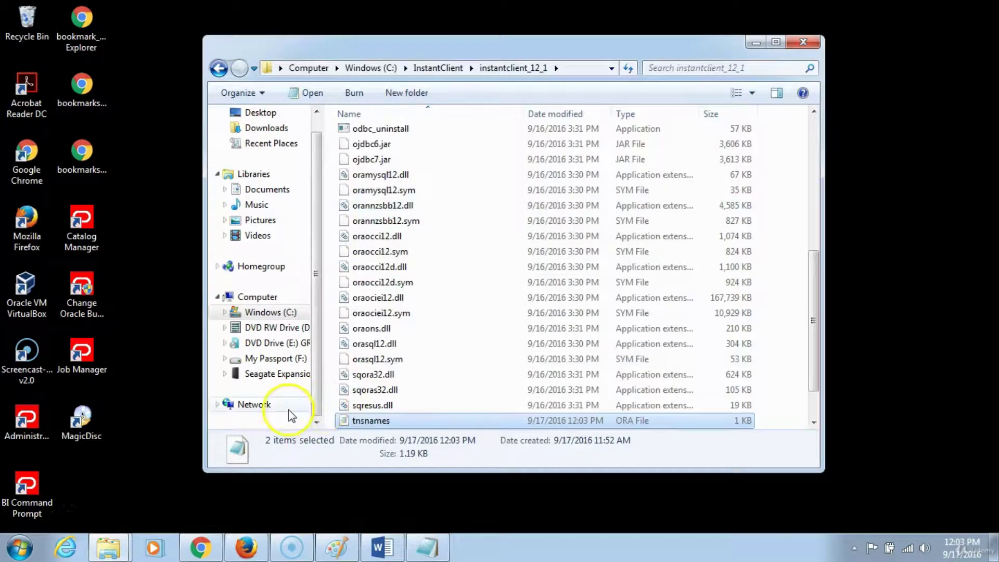